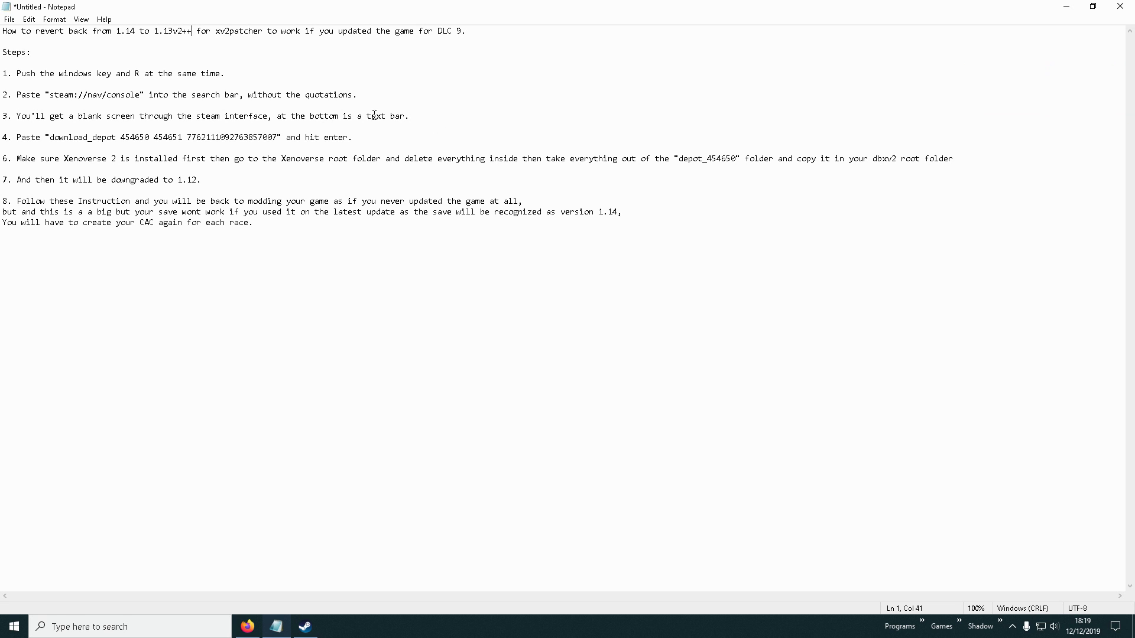
# Step: Change the Notepad heading from 1.13v2++ to 1.13v2 and bring up the Windows Run box
pyautogui.press('BackSpace')
pyautogui.press('BackSpace')
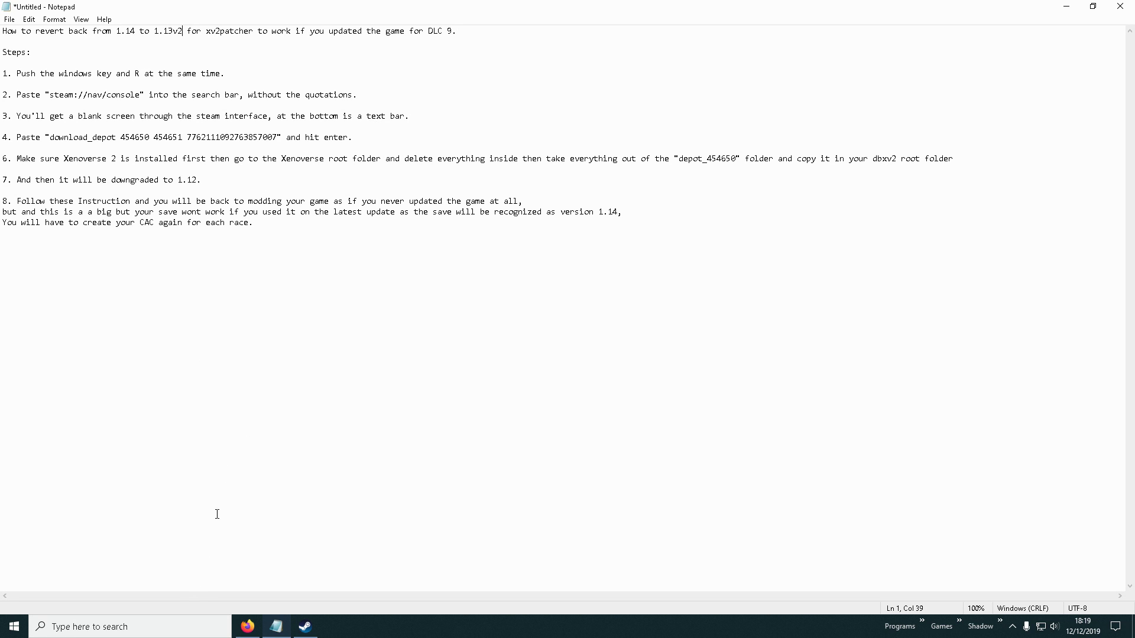
pyautogui.press('super+r')
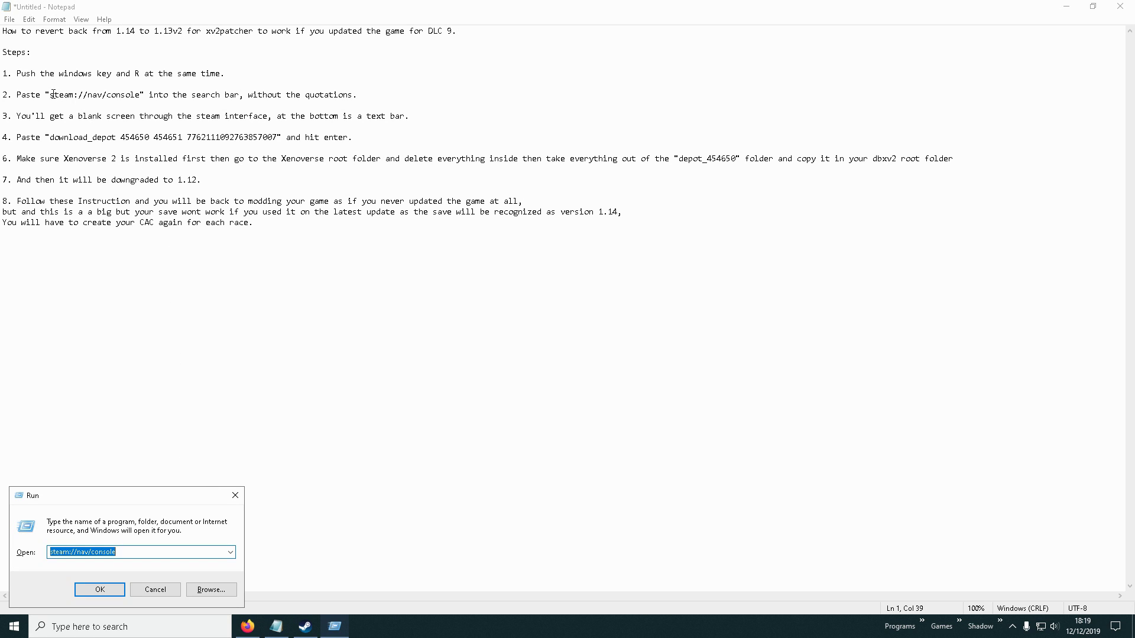
# Step: Open Steam's console by running steam://nav/console from the Run box
pyautogui.moveTo(49, 94); pyautogui.dragTo(139, 97)
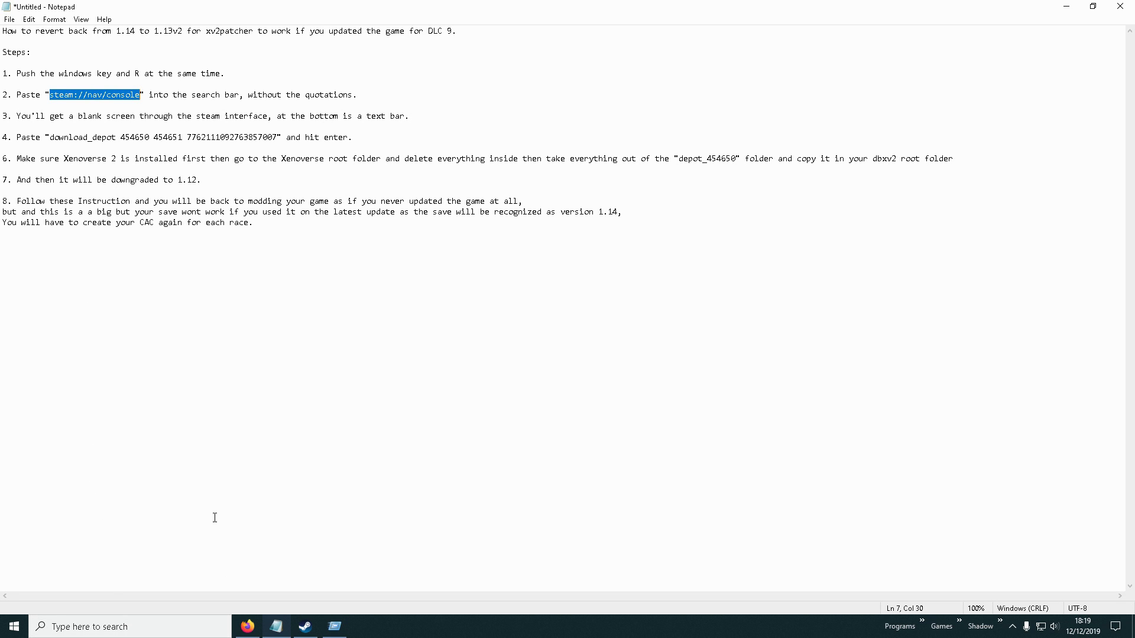
pyautogui.click(343, 630)
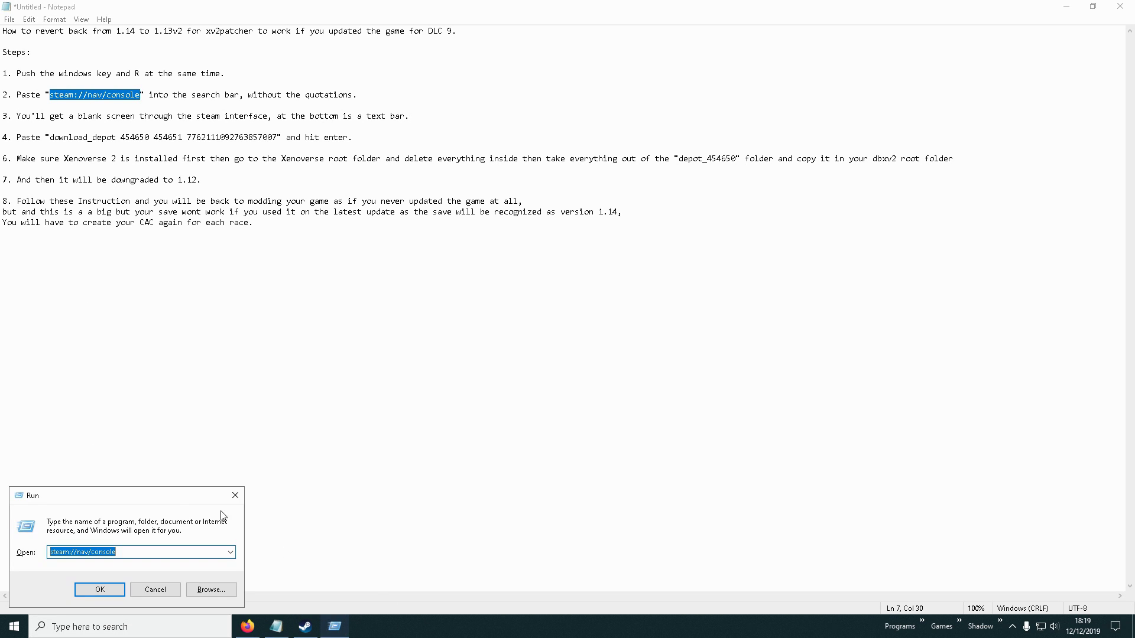
pyautogui.click(168, 550)
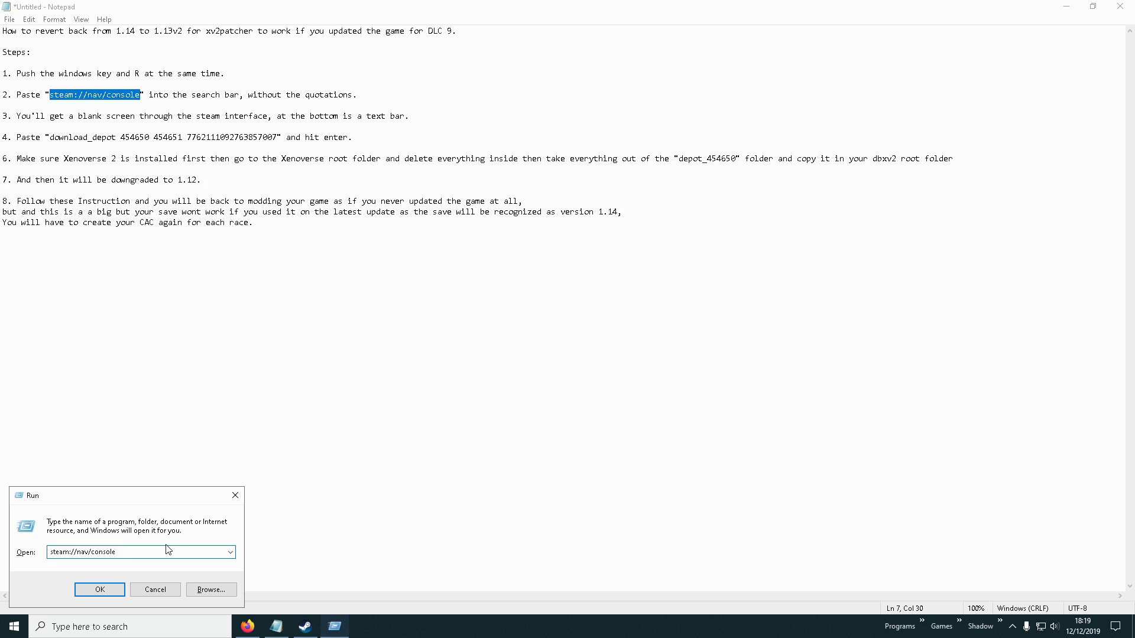
pyautogui.click(101, 590)
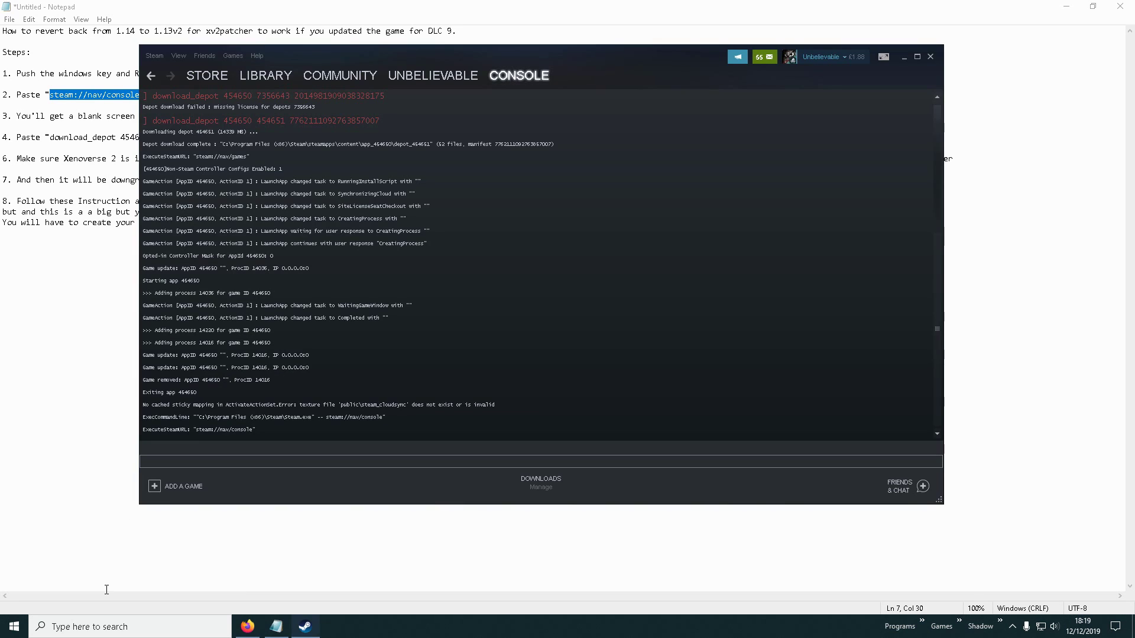
pyautogui.click(235, 460)
# Step: Select the step-4 download_depot command in the Notepad guide
pyautogui.click(95, 269)
pyautogui.moveTo(53, 135); pyautogui.dragTo(277, 131)
pyautogui.click(50, 134)
pyautogui.rightClick(275, 131)
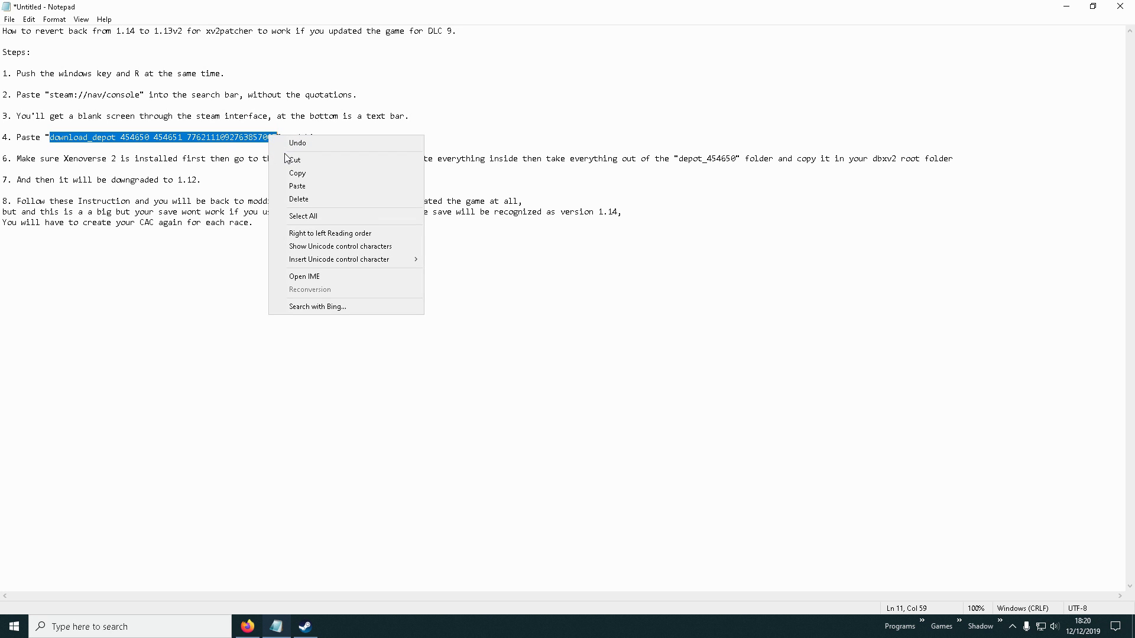
pyautogui.click(298, 175)
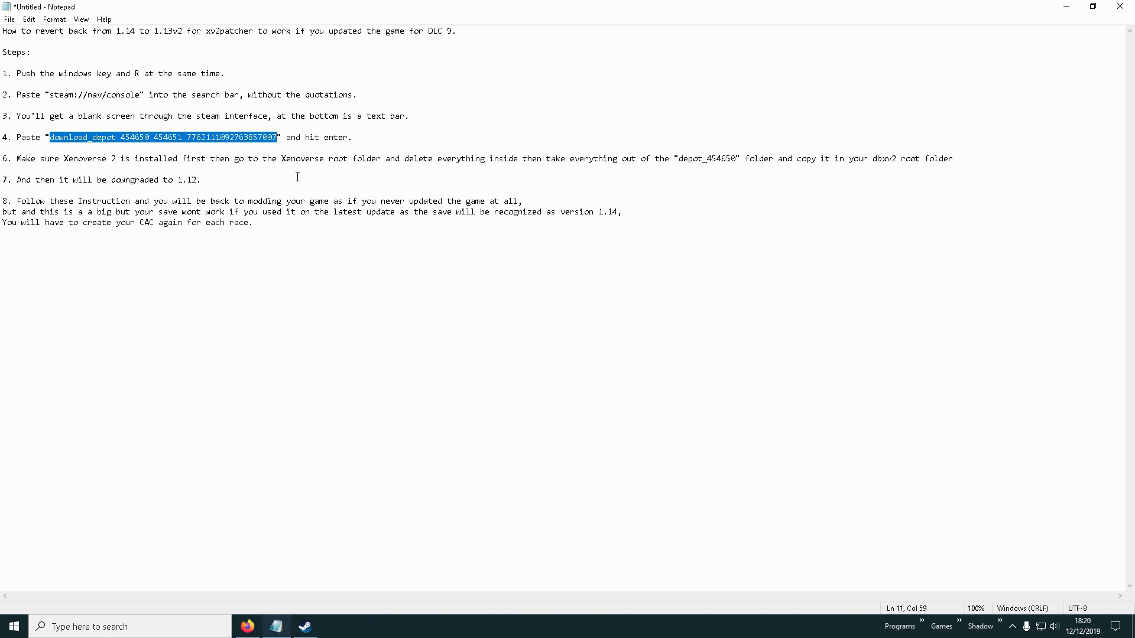
pyautogui.click(304, 626)
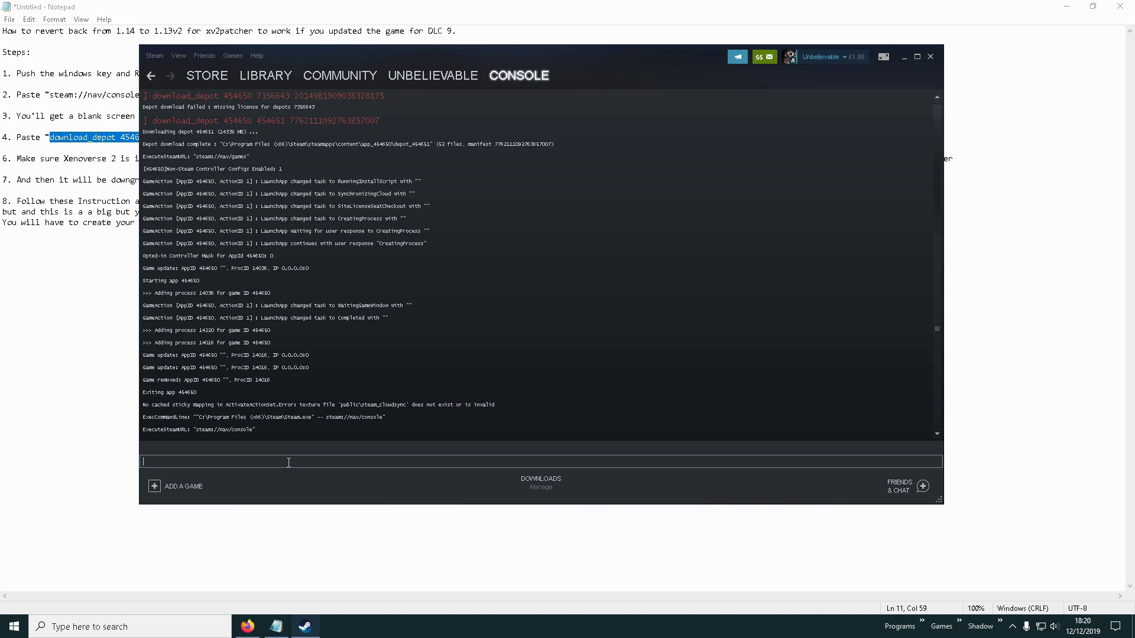
pyautogui.hotkey('ctrl', 'v')
# Step: Check the 'Depot download complete' line in the console log
pyautogui.moveTo(148, 149); pyautogui.dragTo(576, 145)
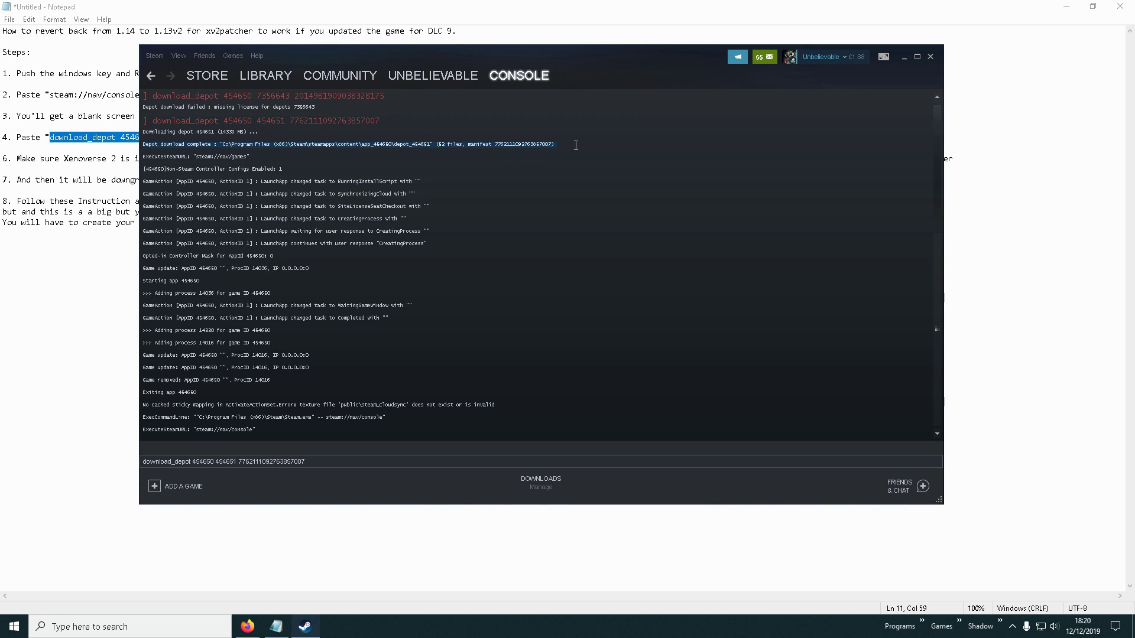
pyautogui.click(359, 463)
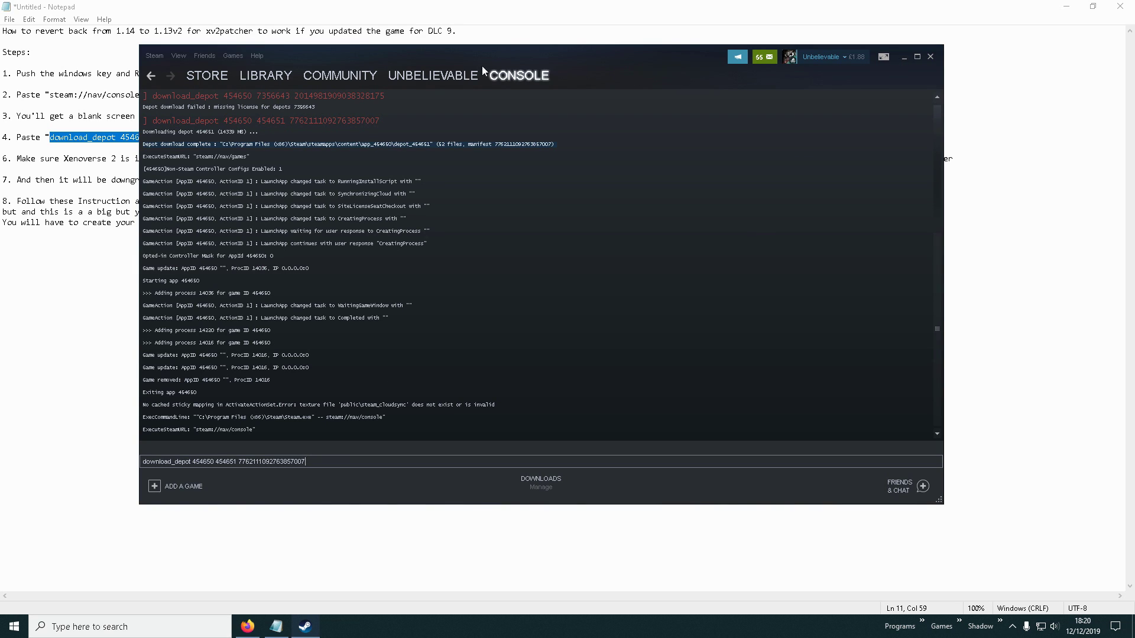
pyautogui.click(233, 59)
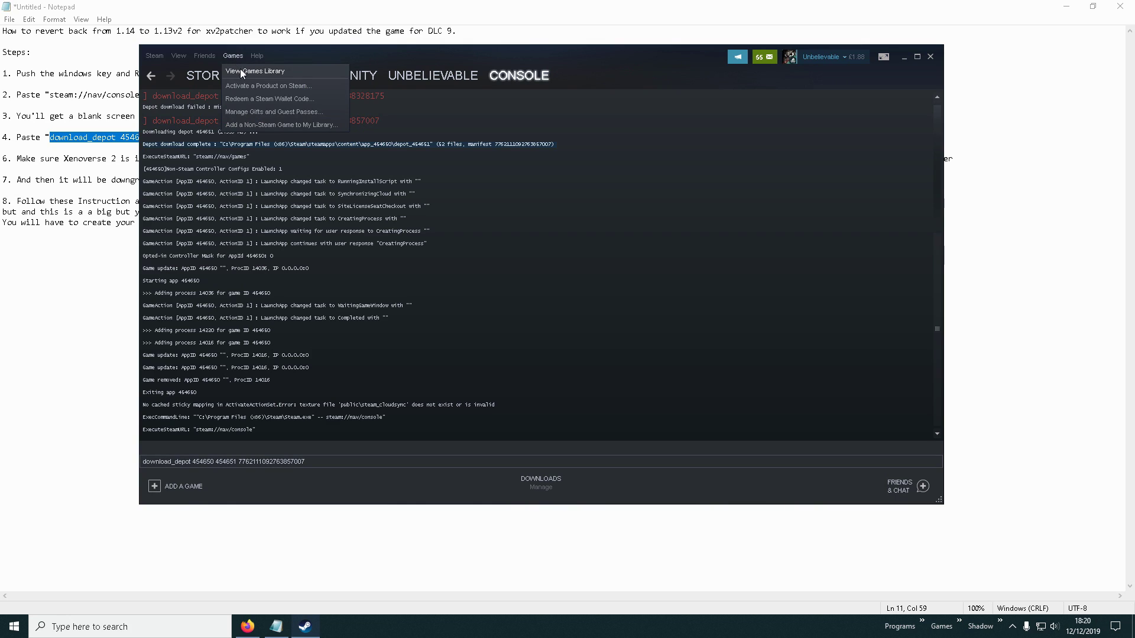
# Step: View Xenoverse 2 in the games library, go back to the console, and minimize Steam
pyautogui.click(240, 70)
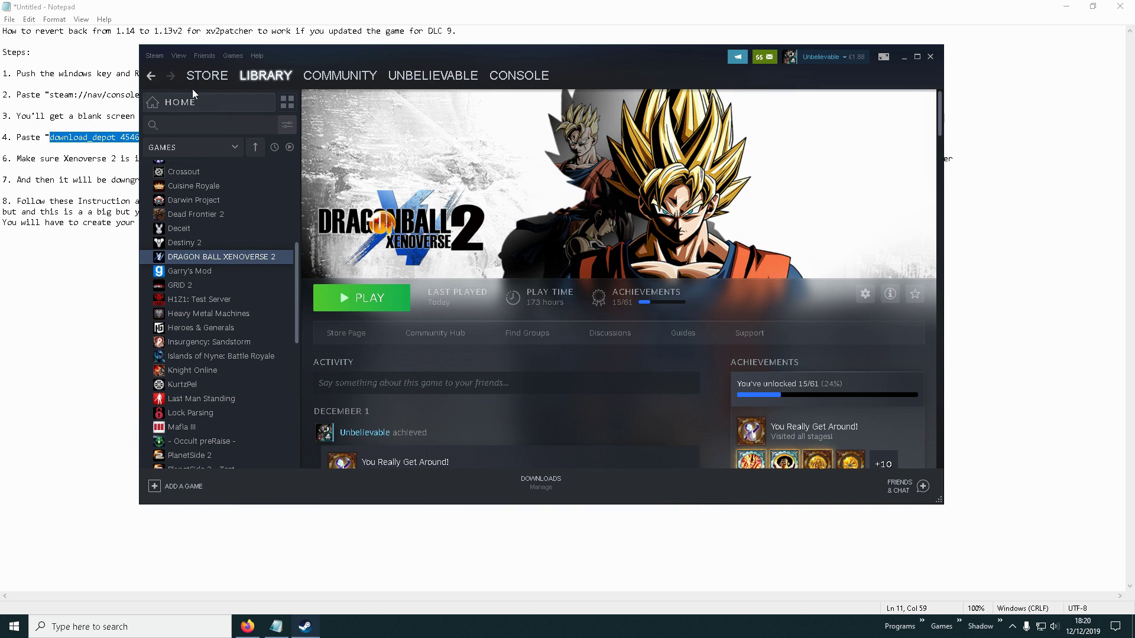
pyautogui.click(154, 77)
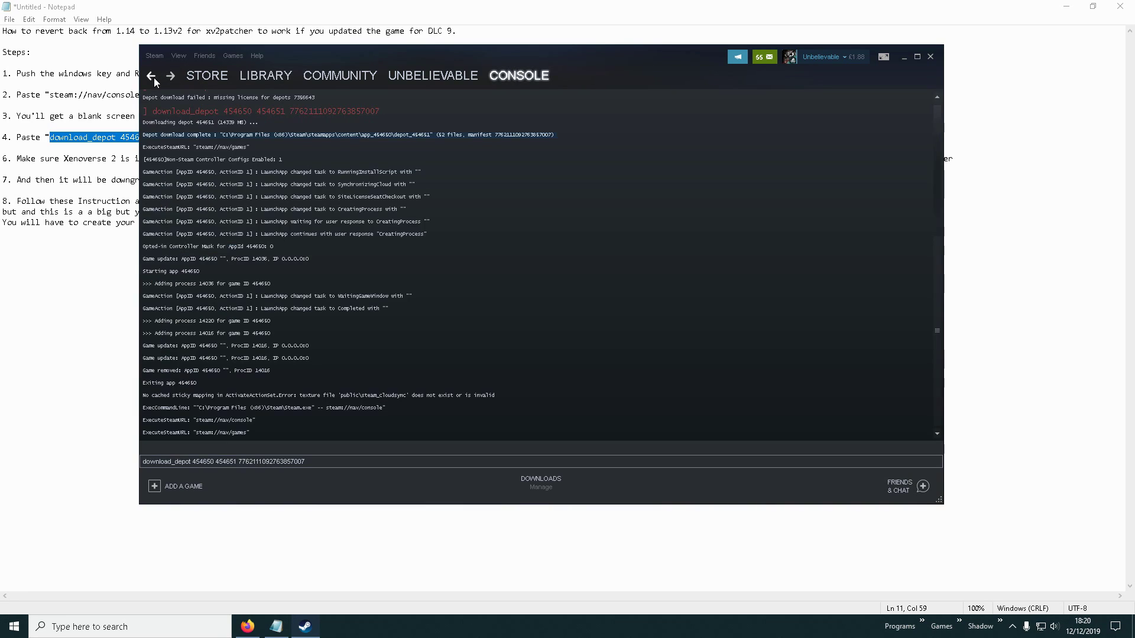
pyautogui.click(312, 463)
pyautogui.click(904, 57)
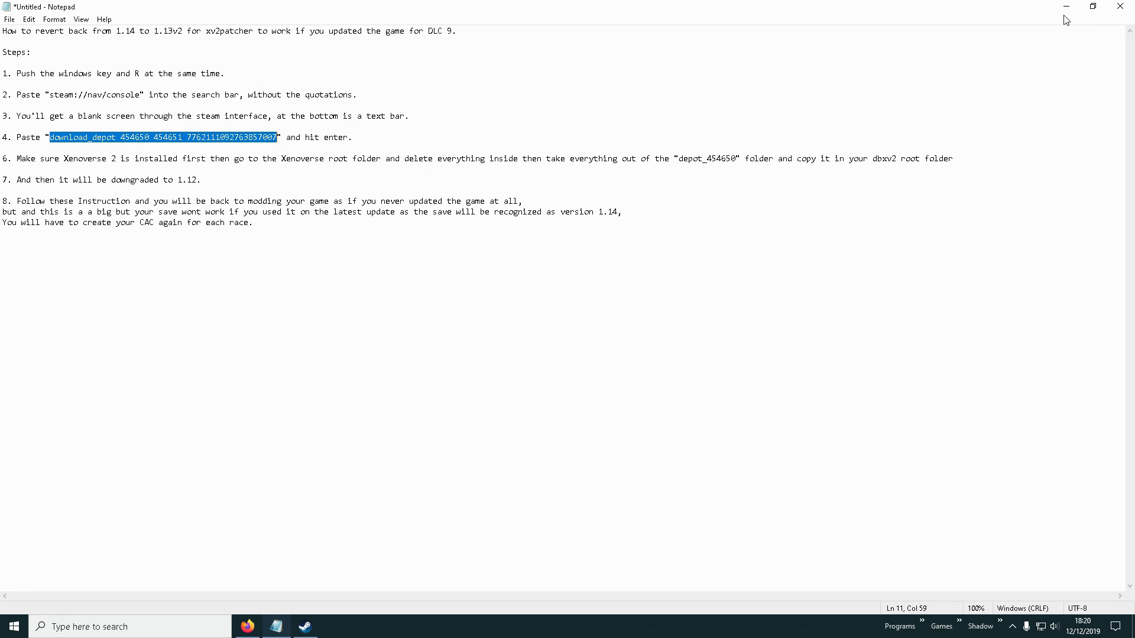
# Step: Open the DB Xenoverse 2 install folder via the DBXV2 shortcut's file location
pyautogui.click(1066, 6)
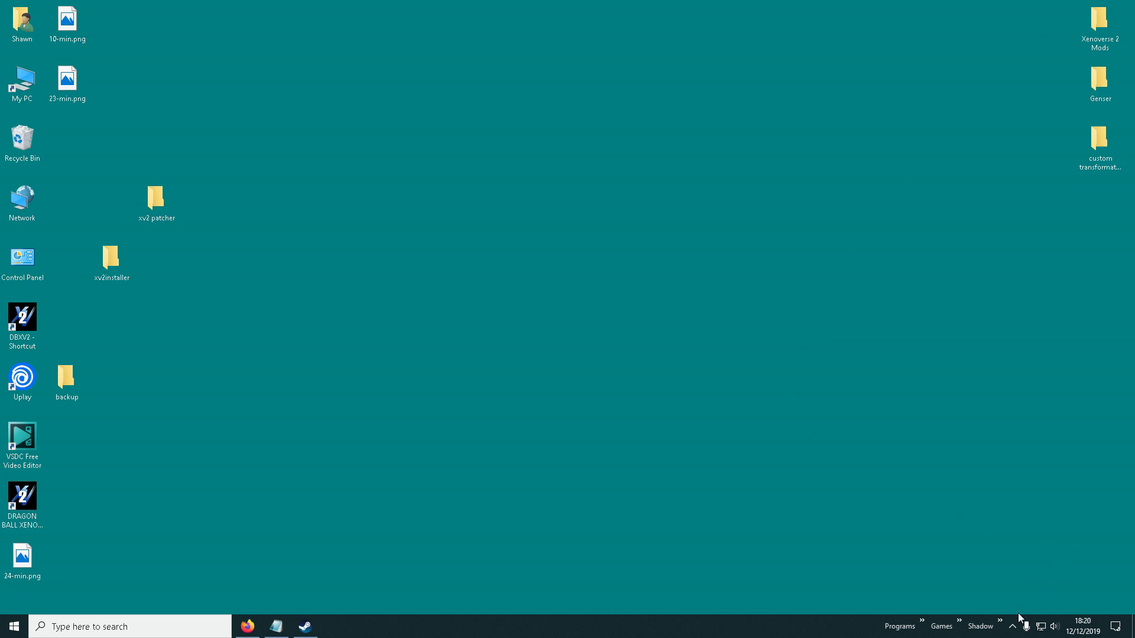
pyautogui.click(958, 624)
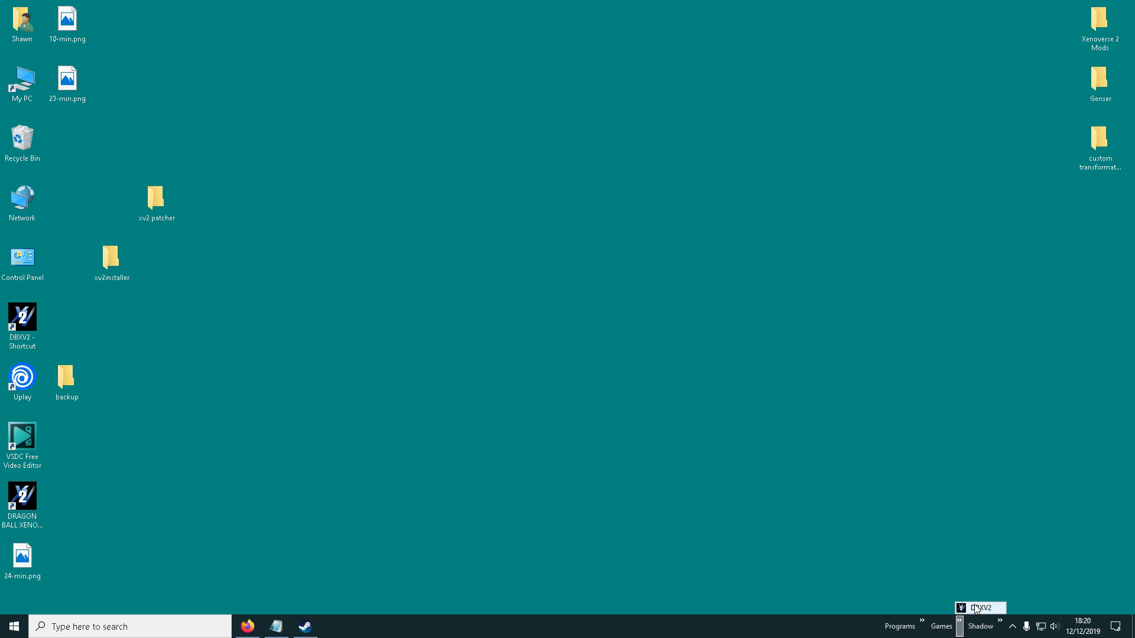
pyautogui.rightClick(975, 609)
pyautogui.click(1020, 357)
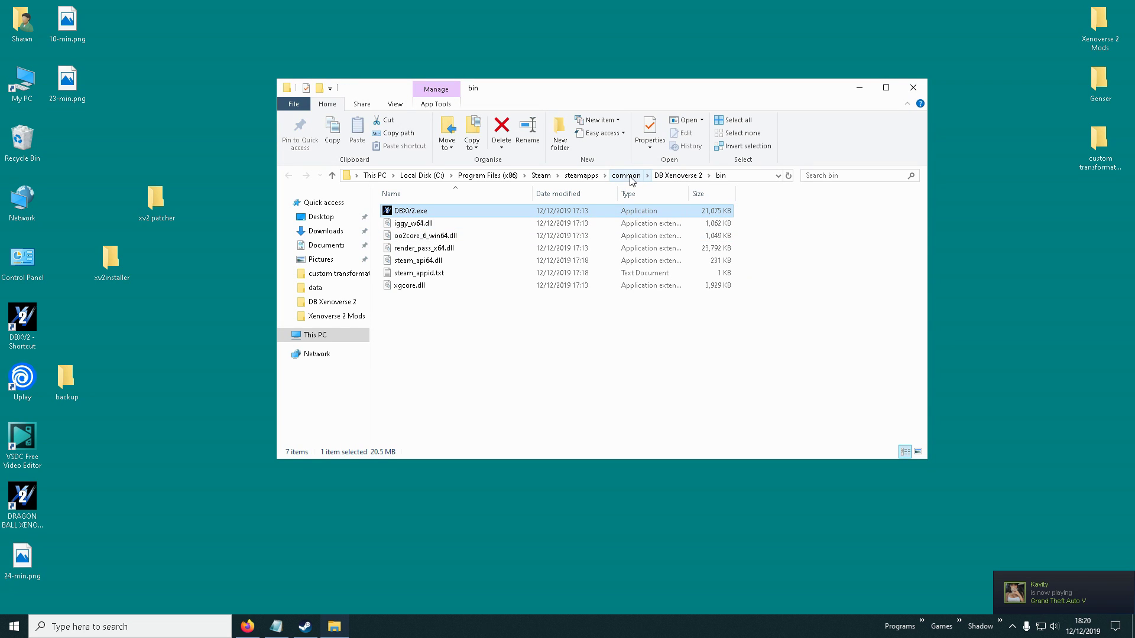
pyautogui.click(625, 176)
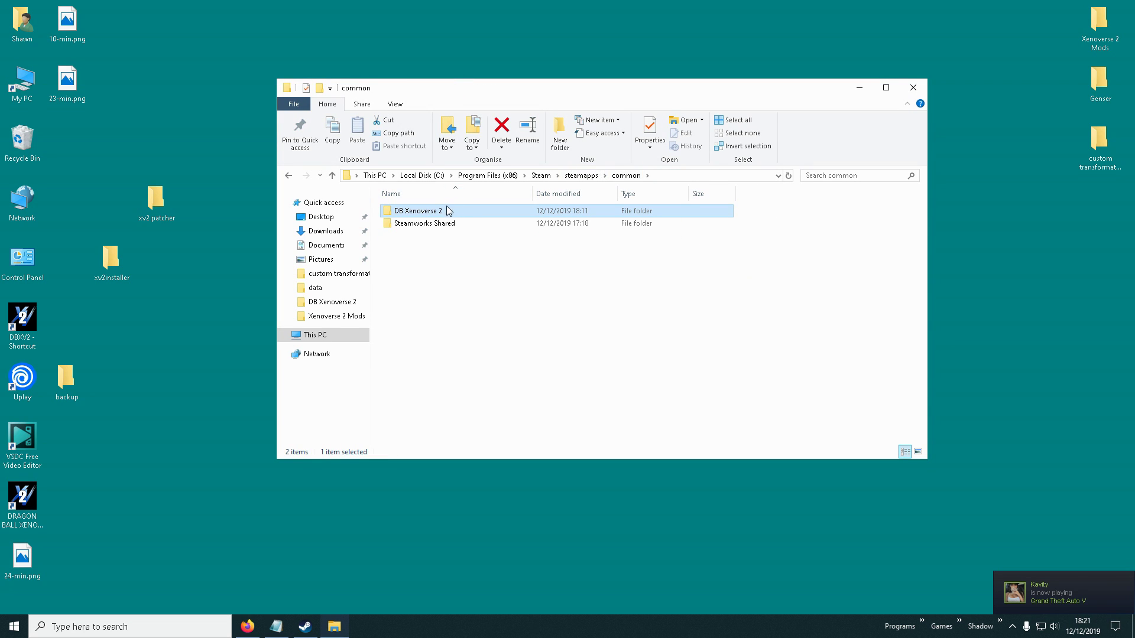
pyautogui.doubleClick(448, 210)
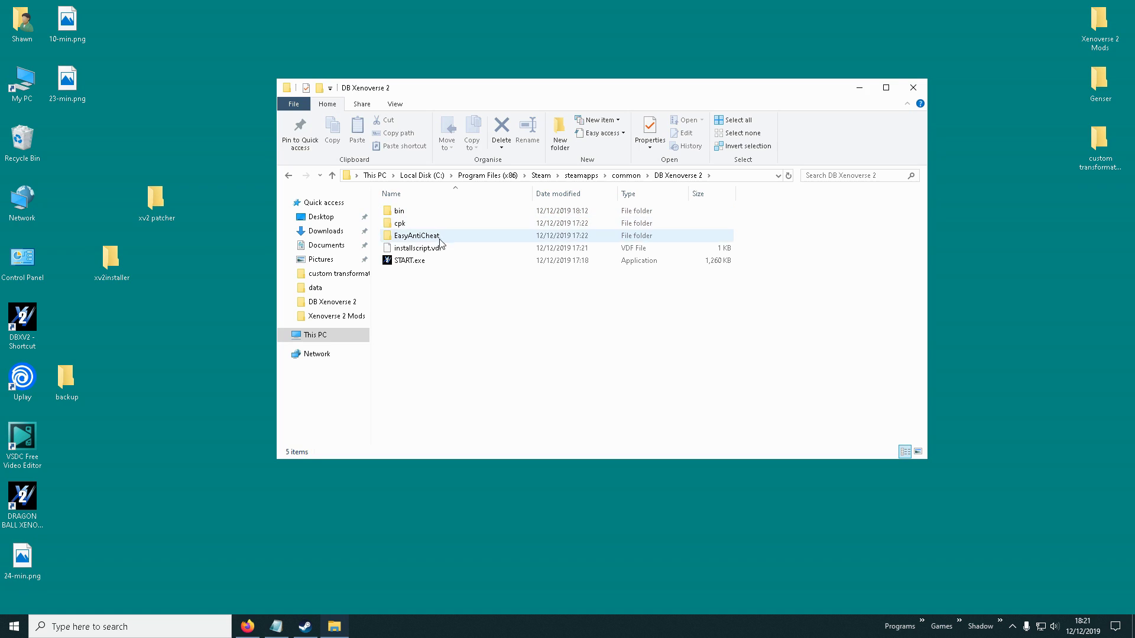
# Step: Permanently delete bin, cpk, EasyAntiCheat, installscript.vdf and START.exe from the game folder
pyautogui.moveTo(494, 332); pyautogui.dragTo(409, 213)
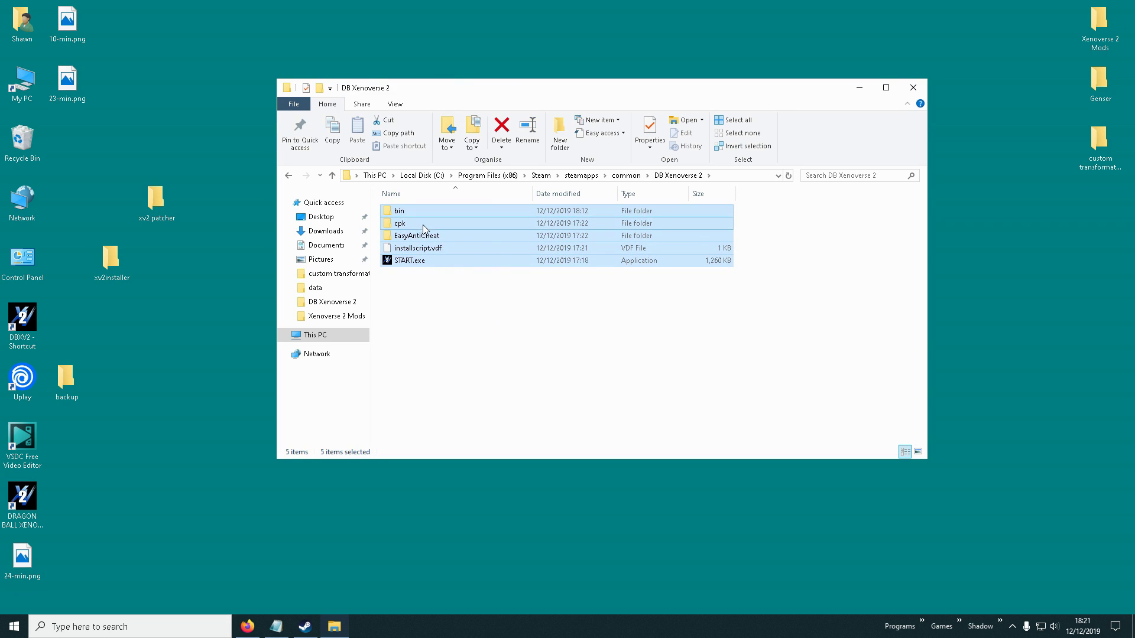
pyautogui.press('Delete')
pyautogui.click(612, 220)
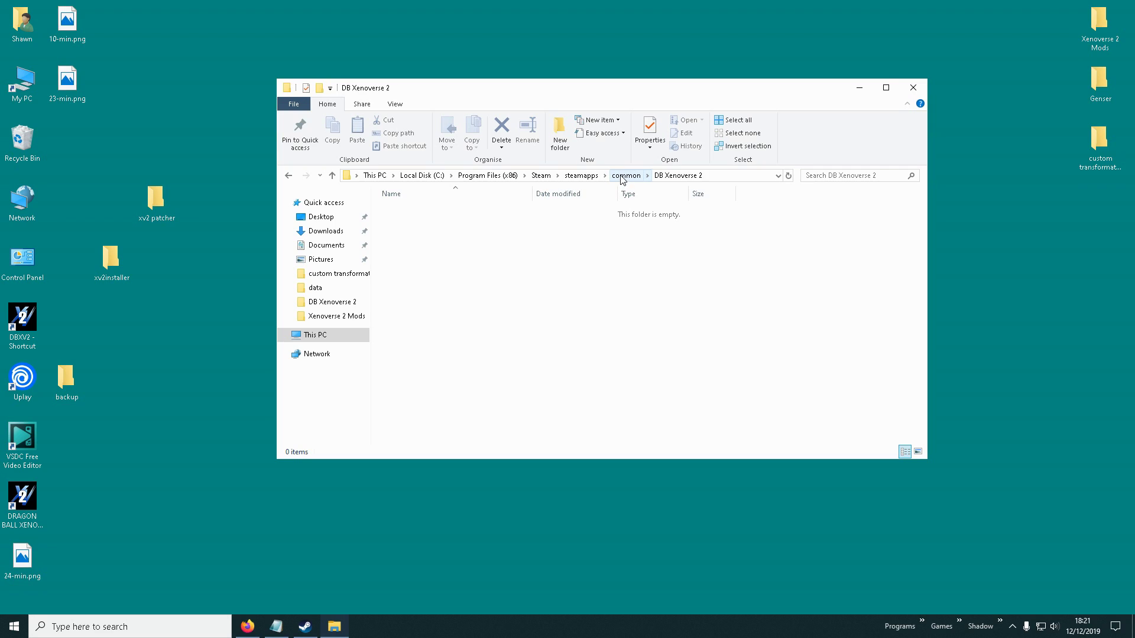
# Step: Cut the five downloaded files from steamapps\content\app_454650\depot_454651
pyautogui.click(625, 175)
pyautogui.click(585, 176)
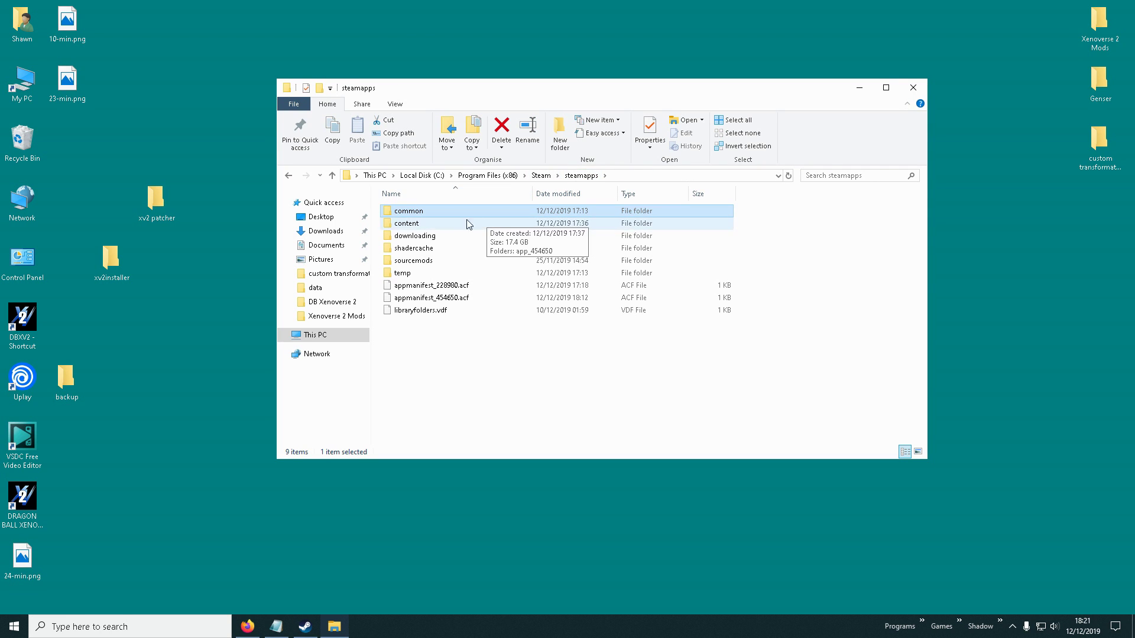
pyautogui.doubleClick(436, 225)
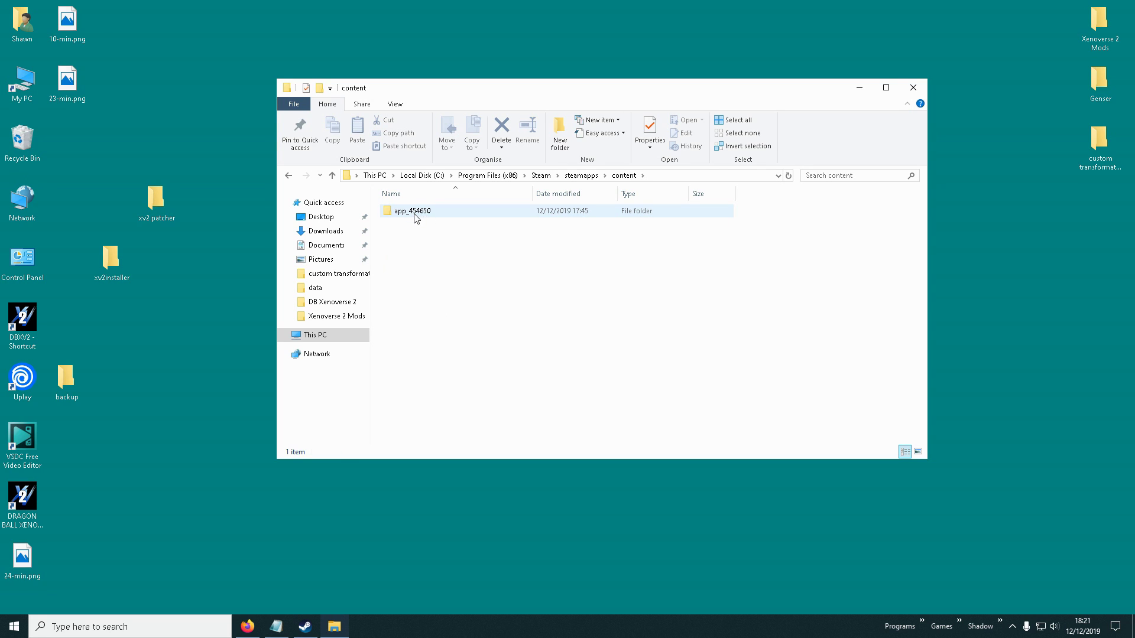
pyautogui.click(427, 217)
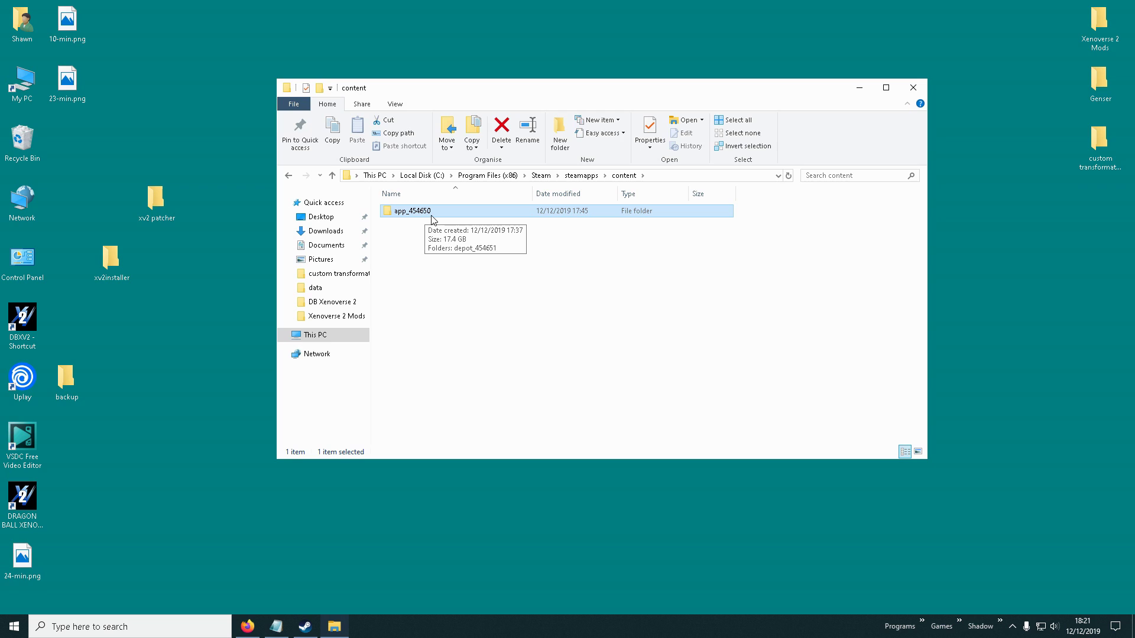
pyautogui.doubleClick(431, 219)
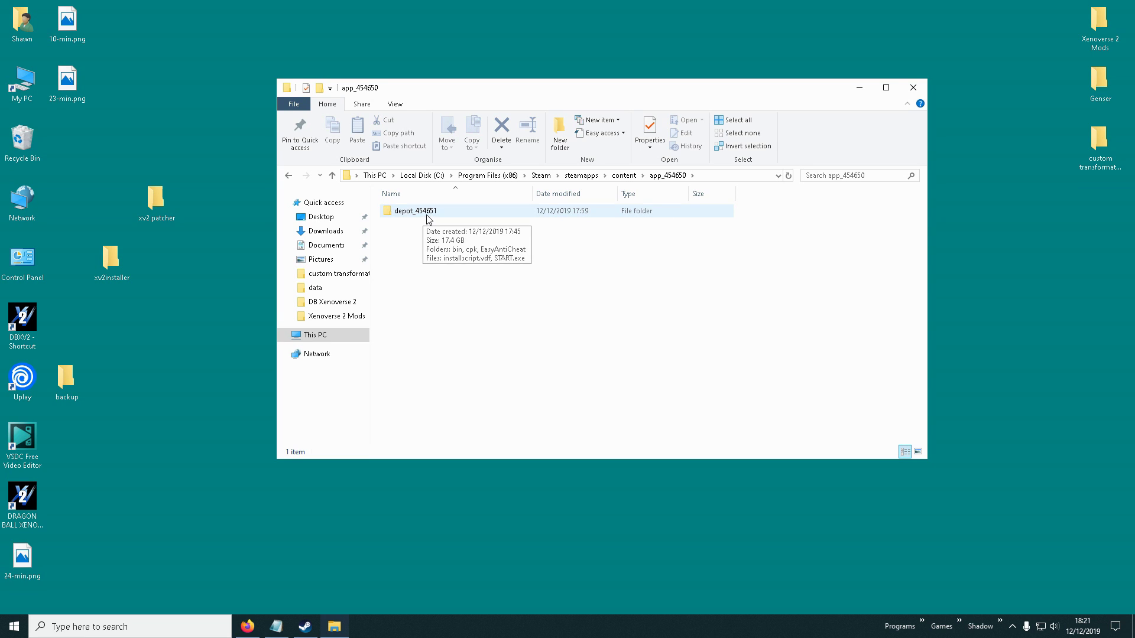
pyautogui.doubleClick(428, 217)
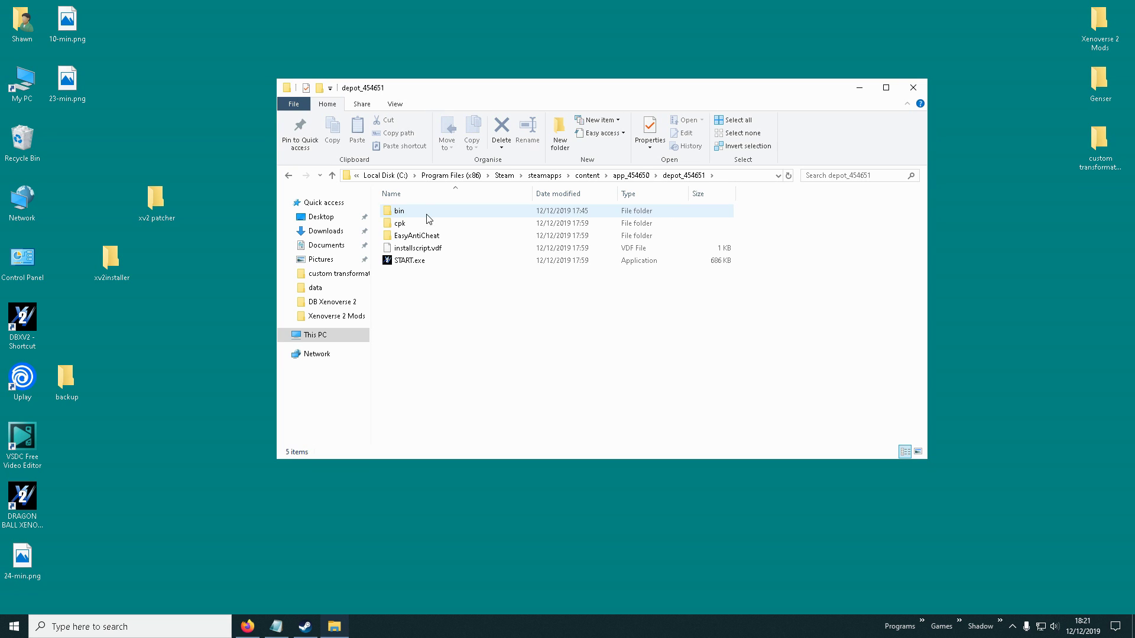
pyautogui.moveTo(563, 377); pyautogui.dragTo(410, 220)
pyautogui.rightClick(409, 222)
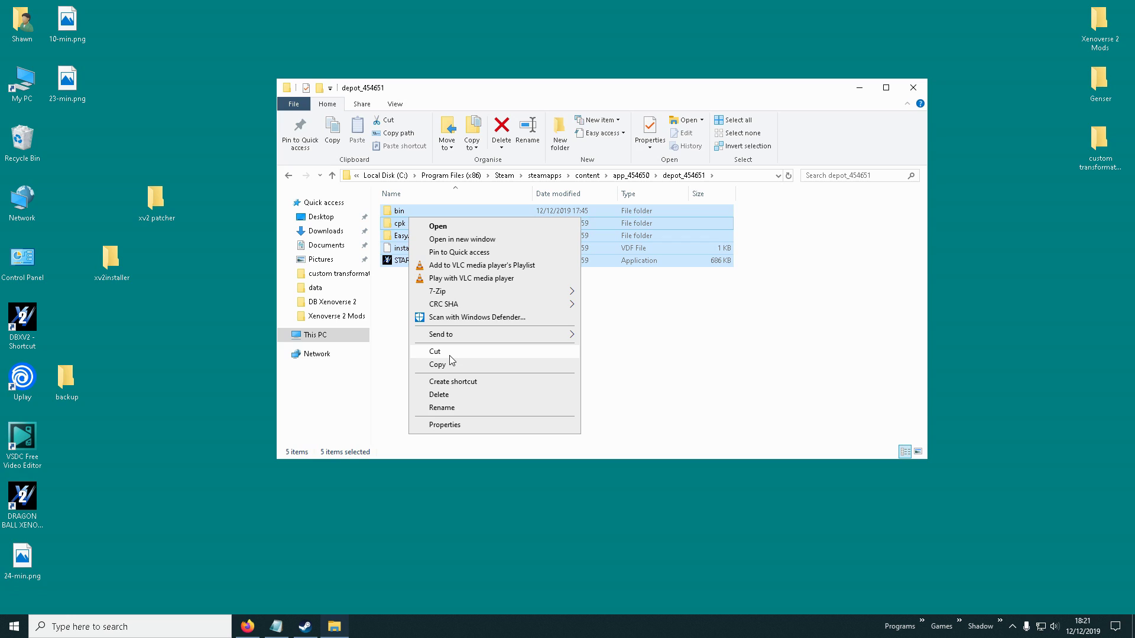
pyautogui.click(449, 355)
# Step: Paste the depot files into steamapps\common\DB Xenoverse 2
pyautogui.click(544, 176)
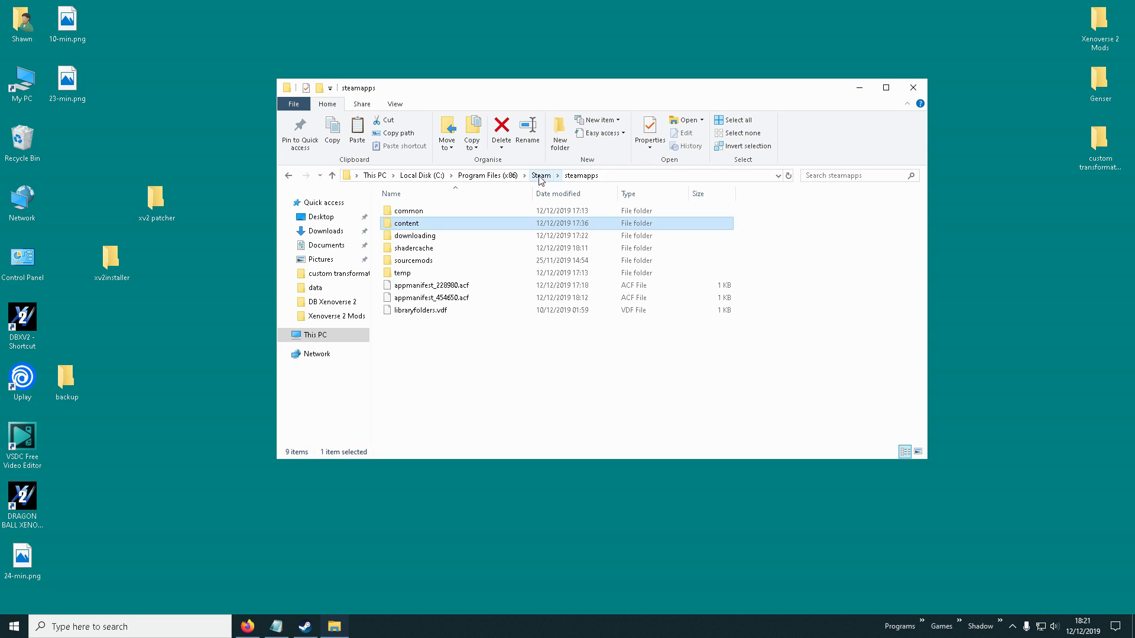
pyautogui.doubleClick(431, 212)
pyautogui.doubleClick(438, 216)
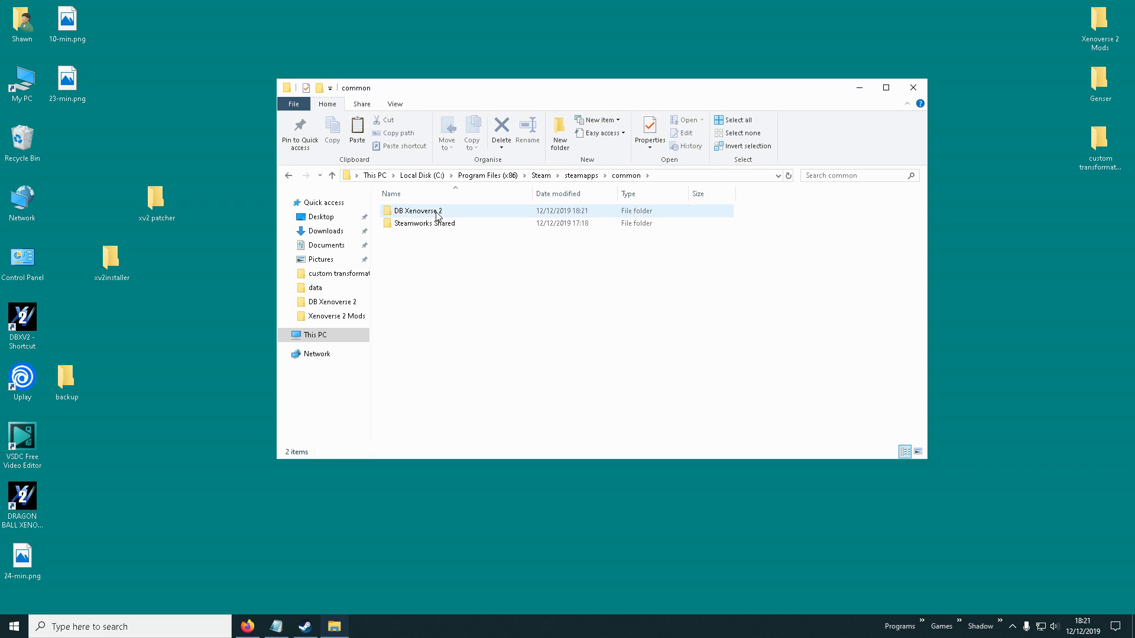
pyautogui.rightClick(450, 254)
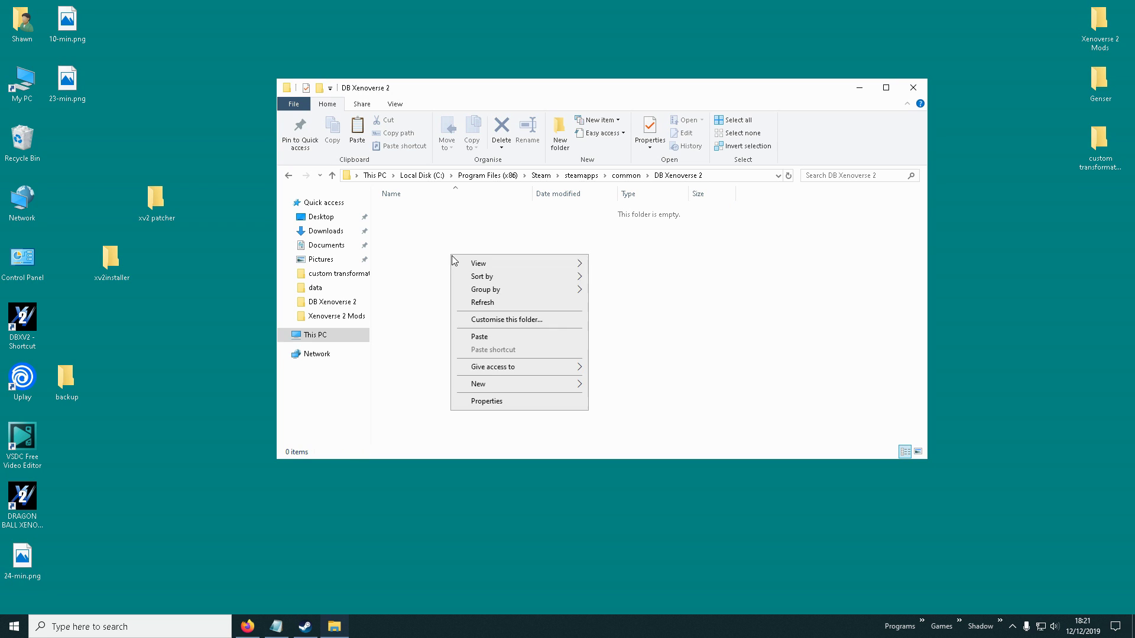
pyautogui.click(479, 337)
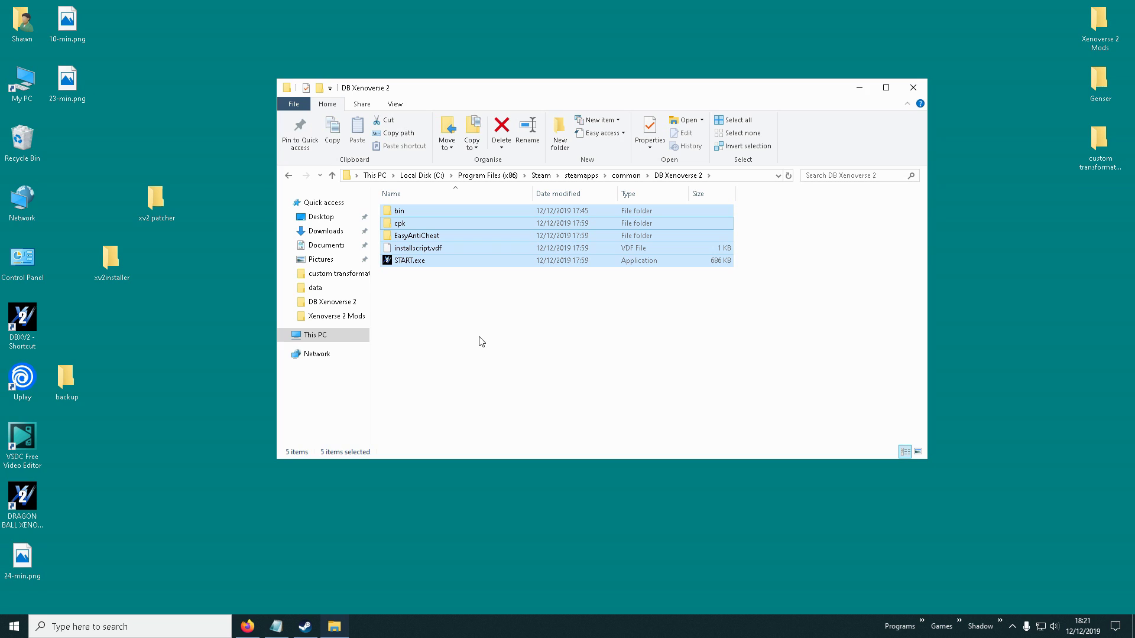
# Step: Check the Updates settings in DRAGON BALL XENOVERSE 2's Steam properties
pyautogui.click(310, 628)
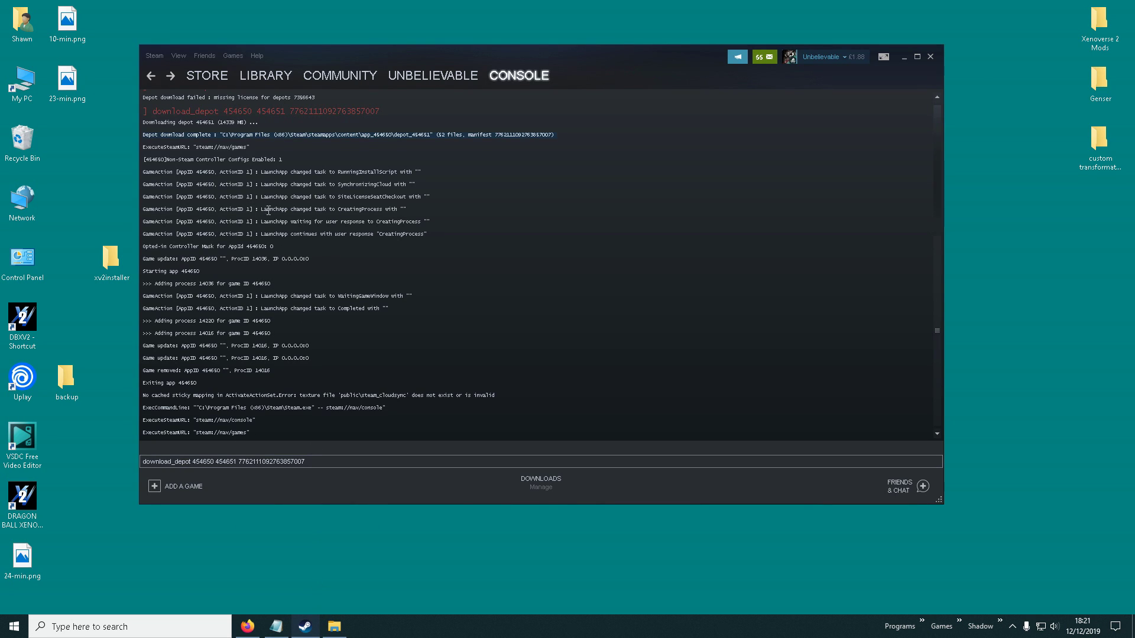
pyautogui.click(228, 54)
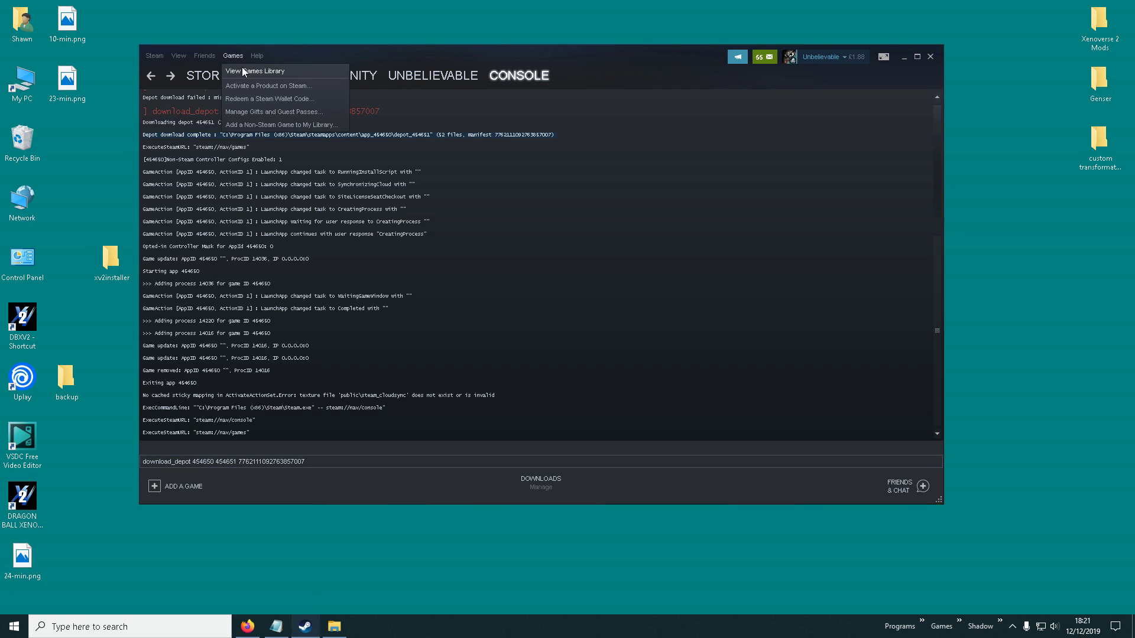
pyautogui.click(242, 68)
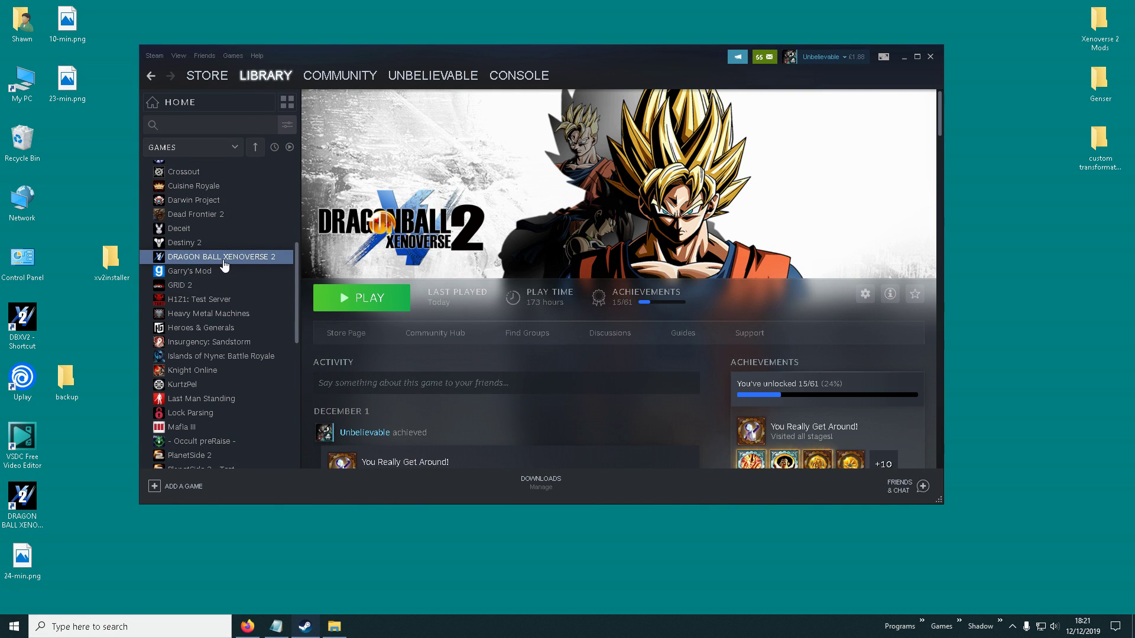
pyautogui.rightClick(224, 259)
pyautogui.click(260, 342)
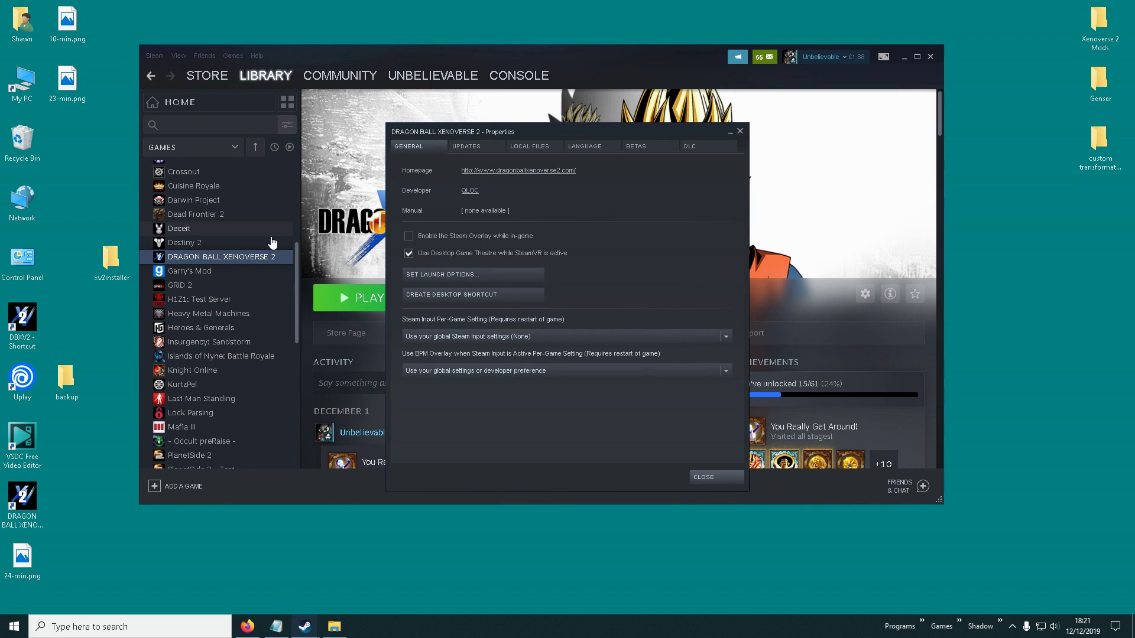
pyautogui.press('Escape')
pyautogui.rightClick(256, 259)
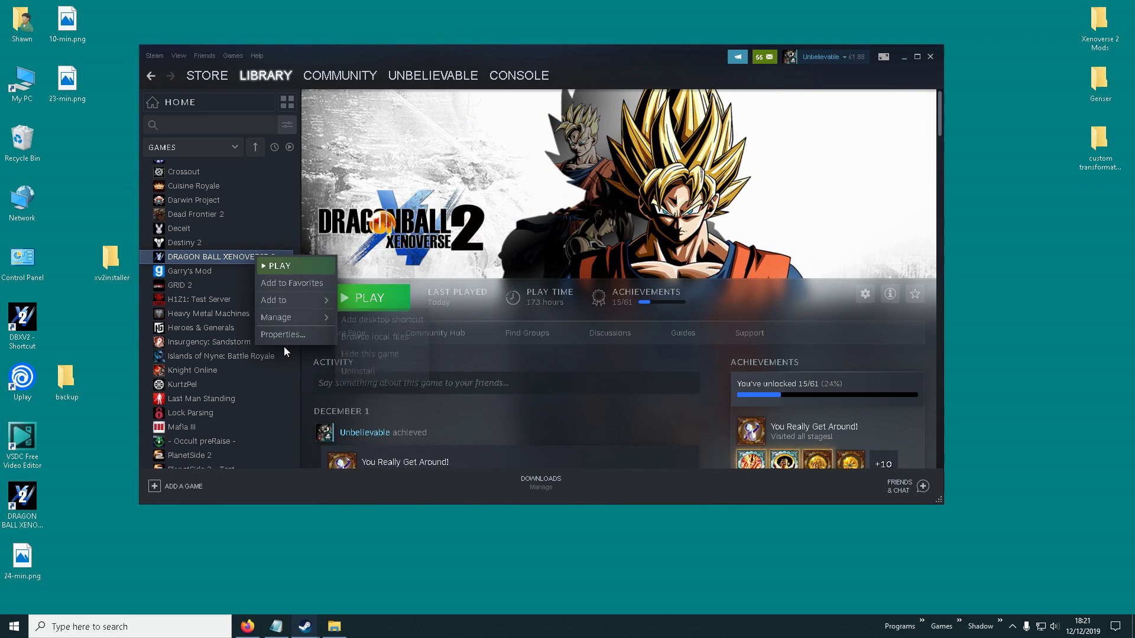
pyautogui.click(305, 626)
pyautogui.click(348, 582)
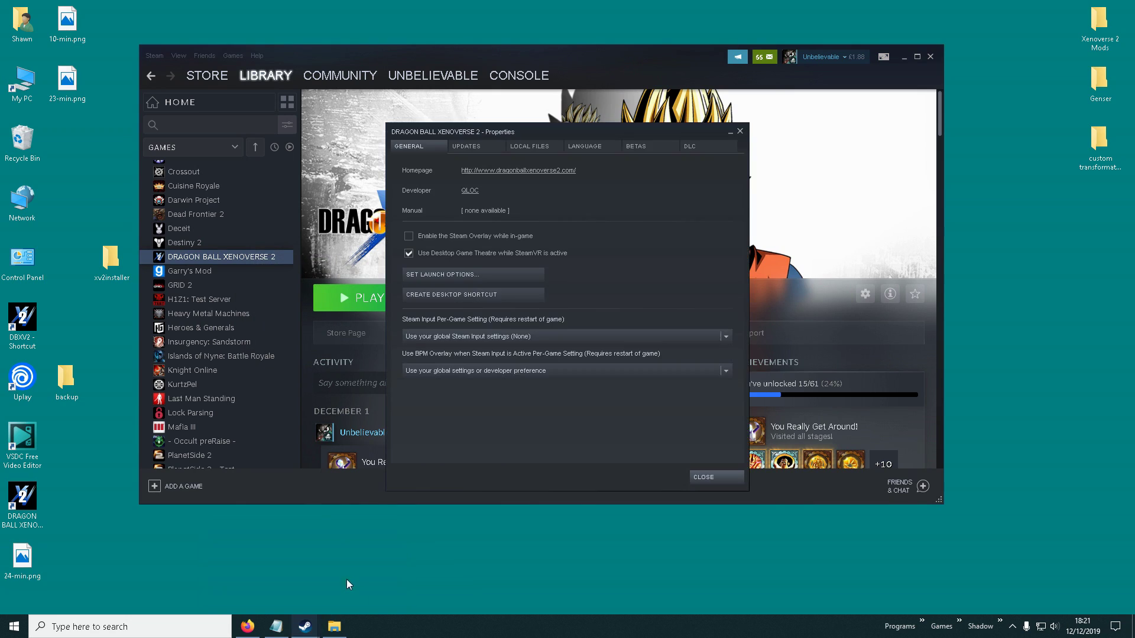
pyautogui.click(465, 146)
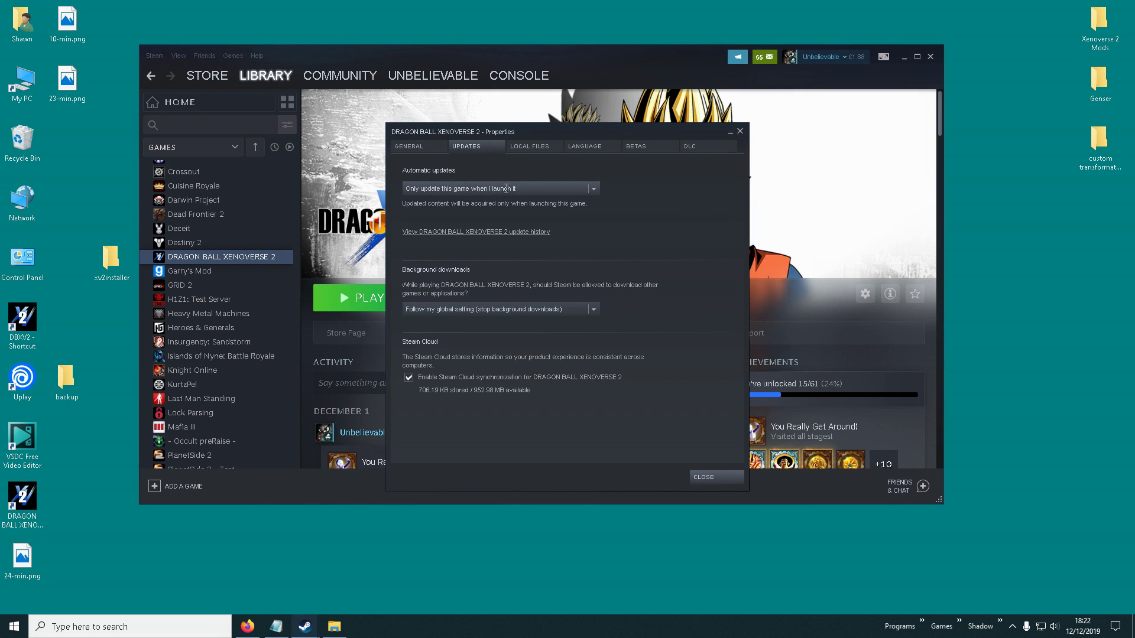
pyautogui.click(707, 483)
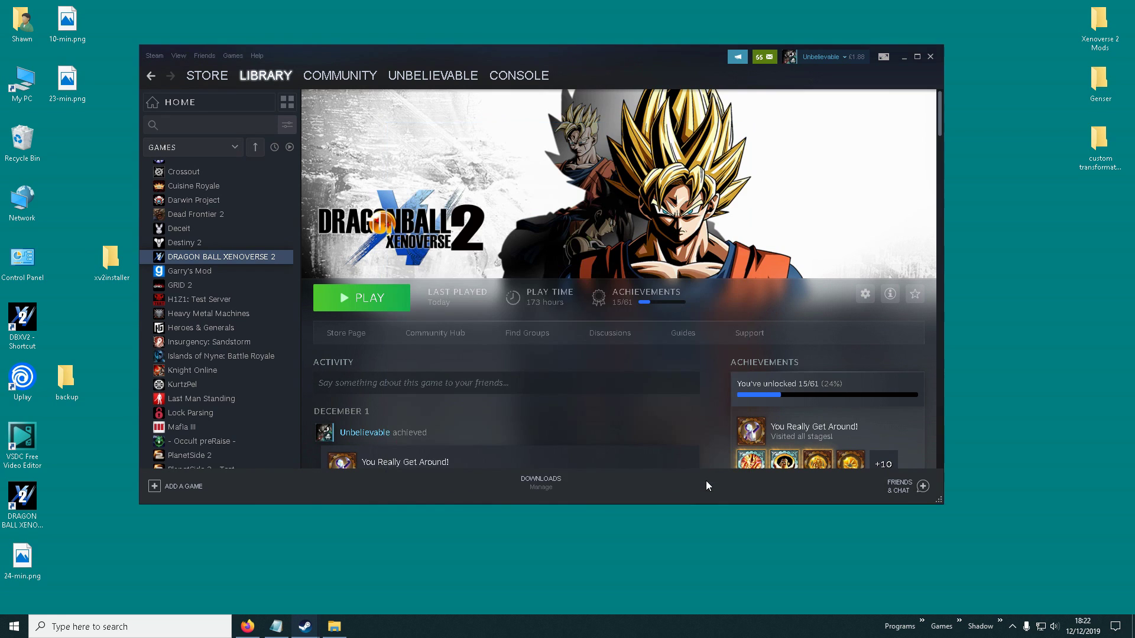
# Step: Close Steam and open the xv2 patcher folder from the desktop
pyautogui.click(930, 57)
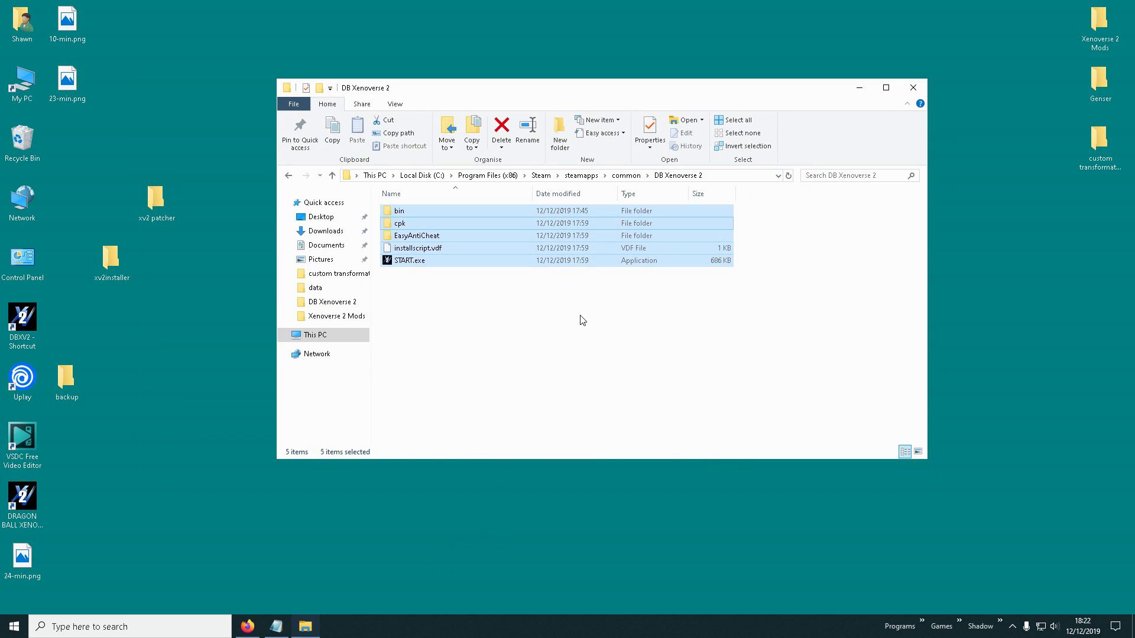
pyautogui.click(569, 327)
pyautogui.doubleClick(166, 201)
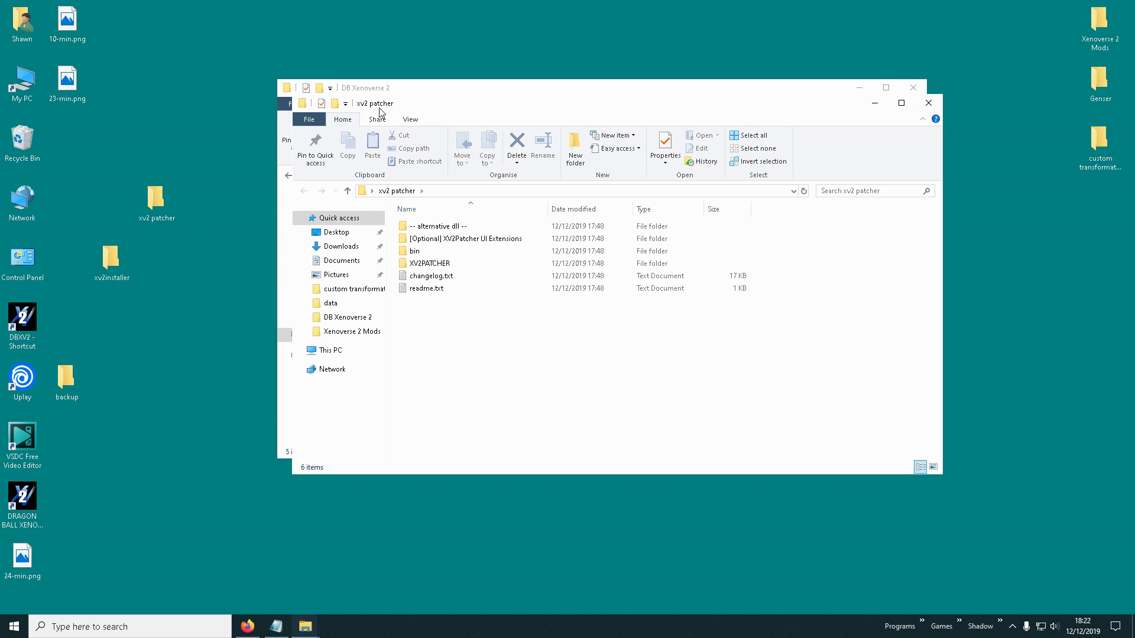
# Step: Copy the patcher's bin and XV2PATCHER folders into DB Xenoverse 2
pyautogui.moveTo(382, 107); pyautogui.dragTo(837, 211)
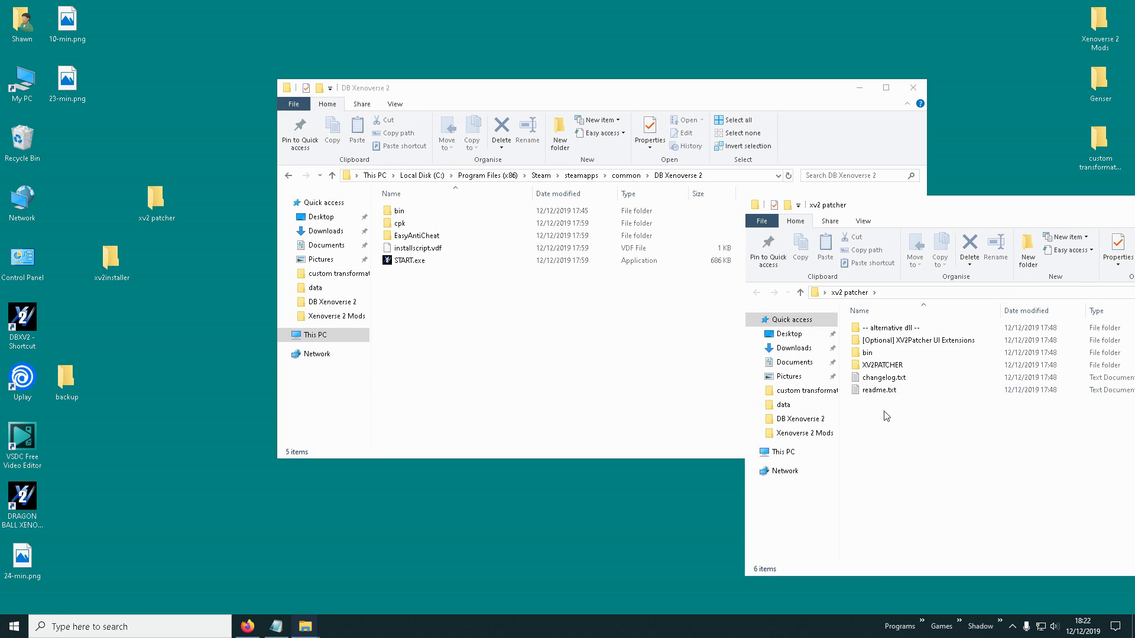
pyautogui.click(878, 366)
pyautogui.keyDown('ctrl'); pyautogui.click(870, 356); pyautogui.keyUp('ctrl')
pyautogui.rightClick(873, 364)
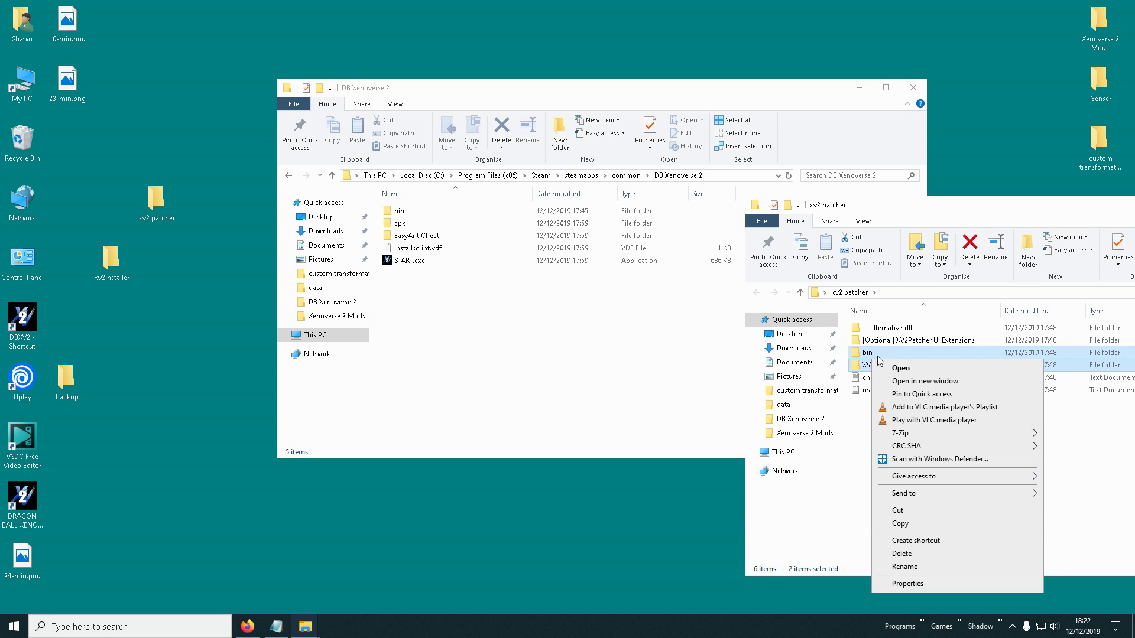
pyautogui.click(899, 523)
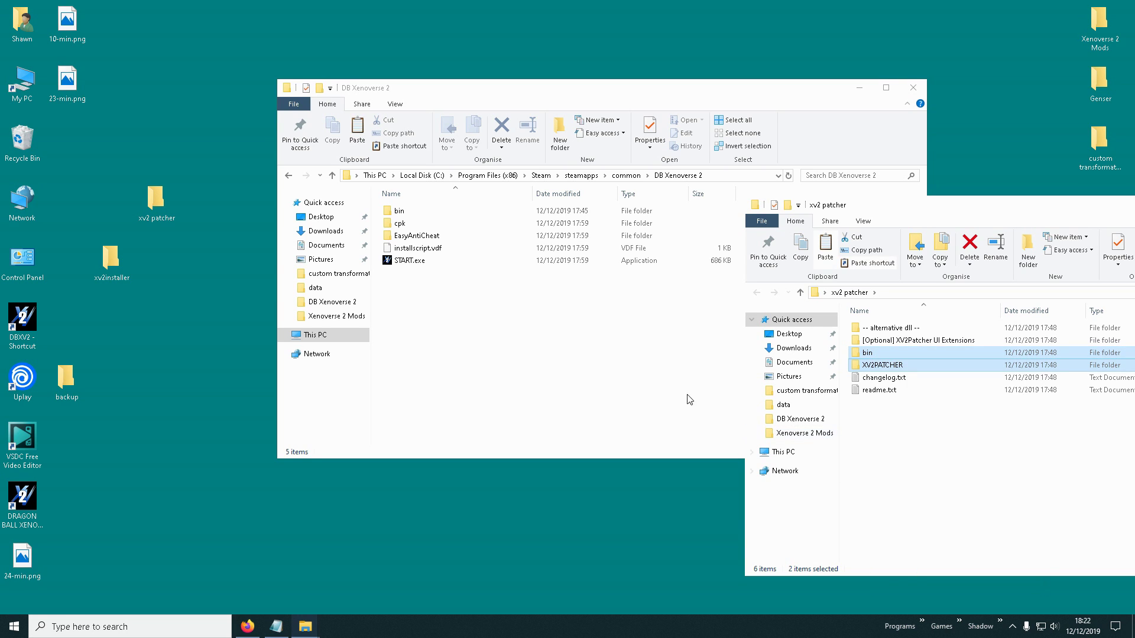
pyautogui.rightClick(526, 305)
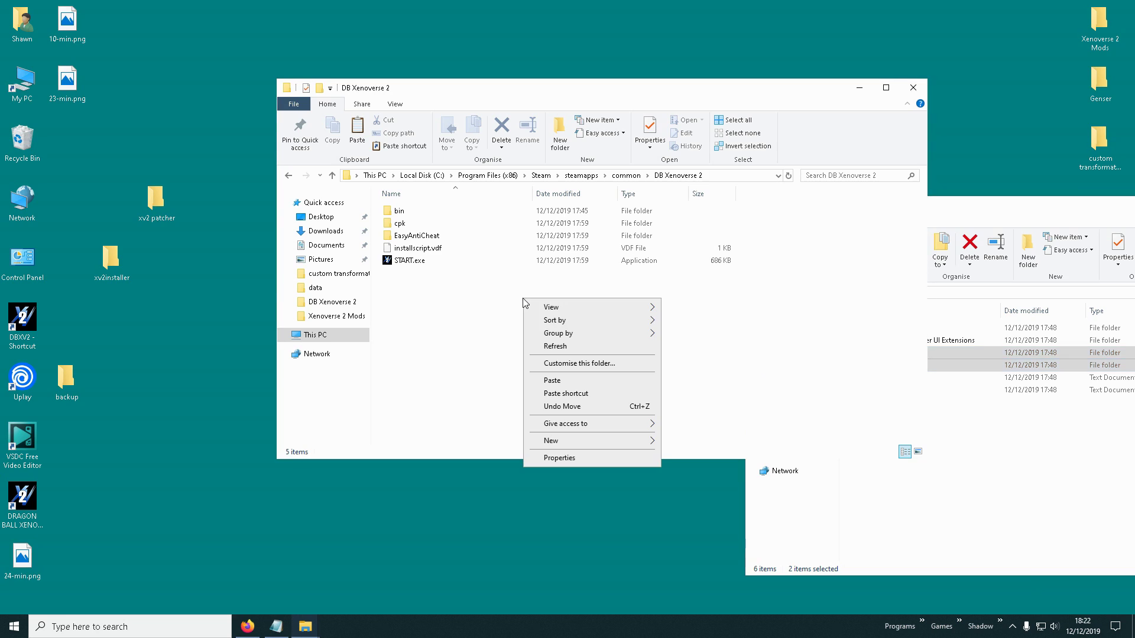
pyautogui.click(555, 380)
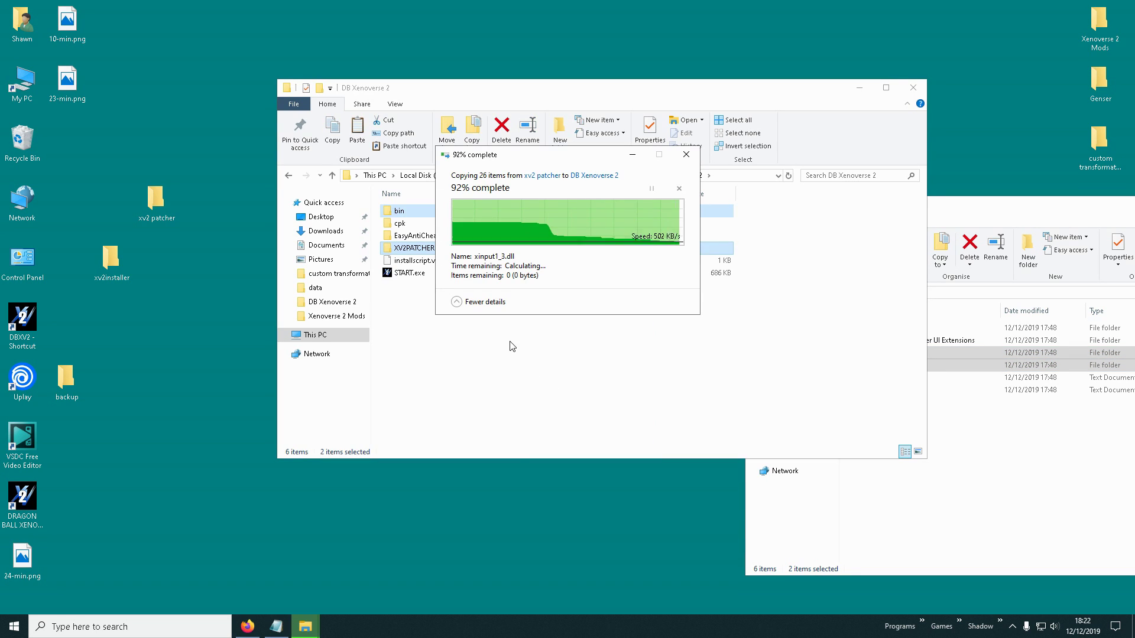
# Step: Delete the EasyAntiCheat folder from the game folder
pyautogui.click(406, 237)
pyautogui.press('Delete')
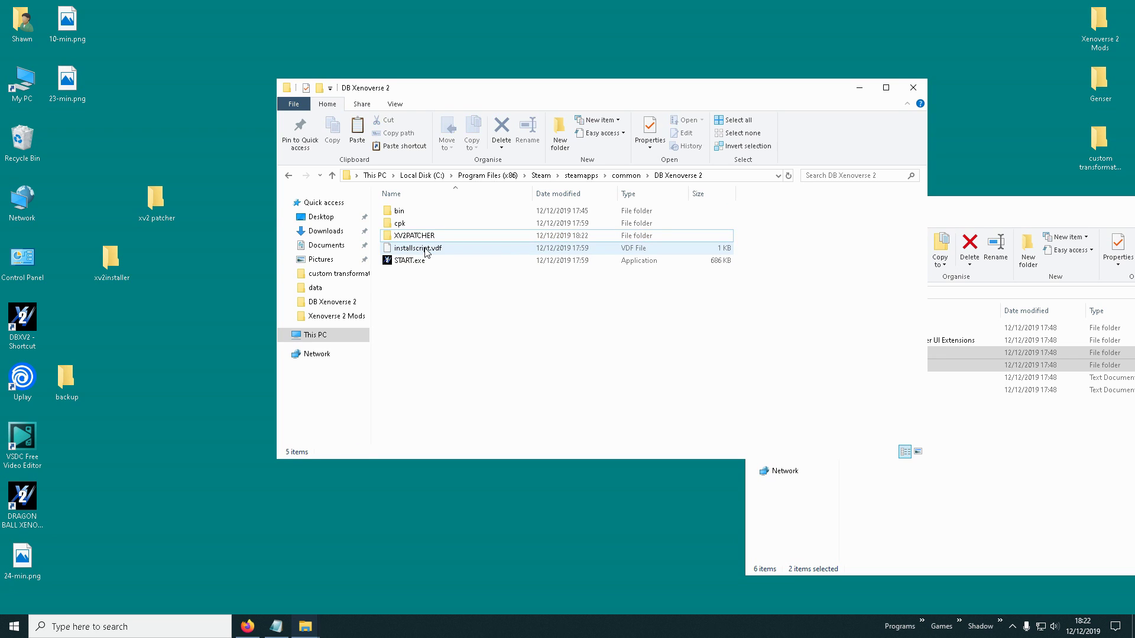
pyautogui.moveTo(946, 212); pyautogui.dragTo(399, 160)
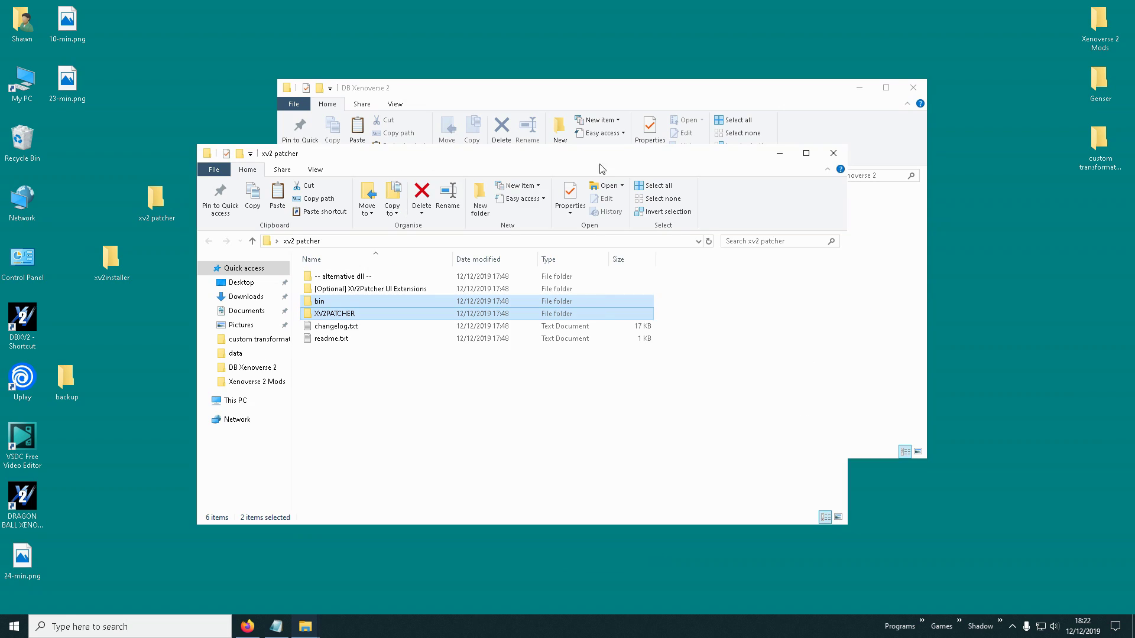
# Step: Run xv2ins.exe from xv2installer, allowing it past the block and accepting the registry entries
pyautogui.click(833, 153)
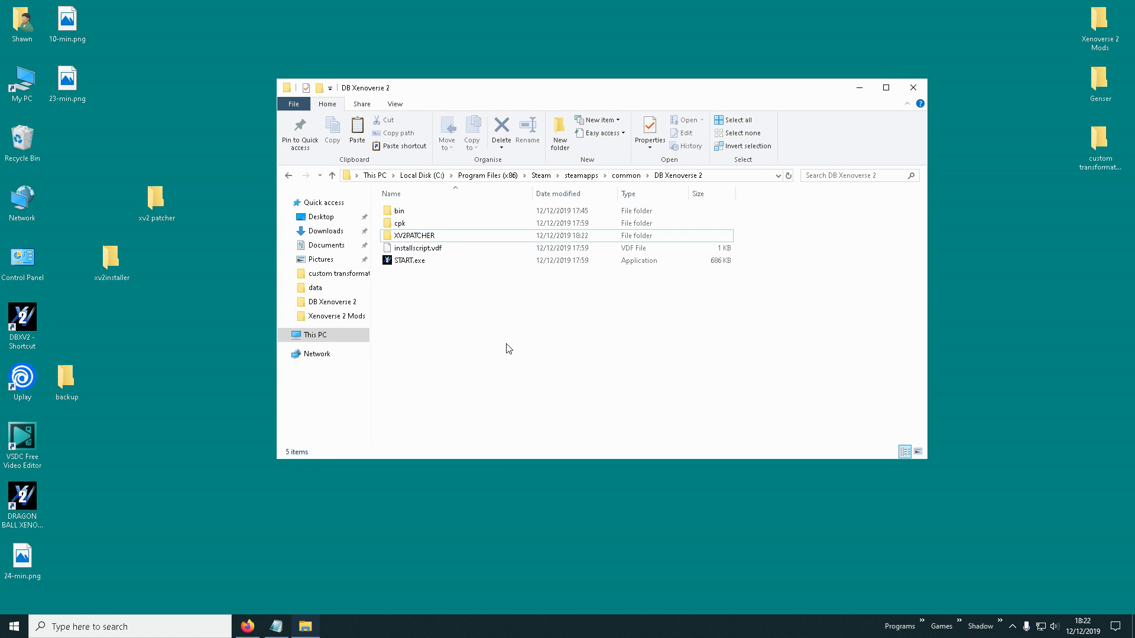
pyautogui.doubleClick(115, 272)
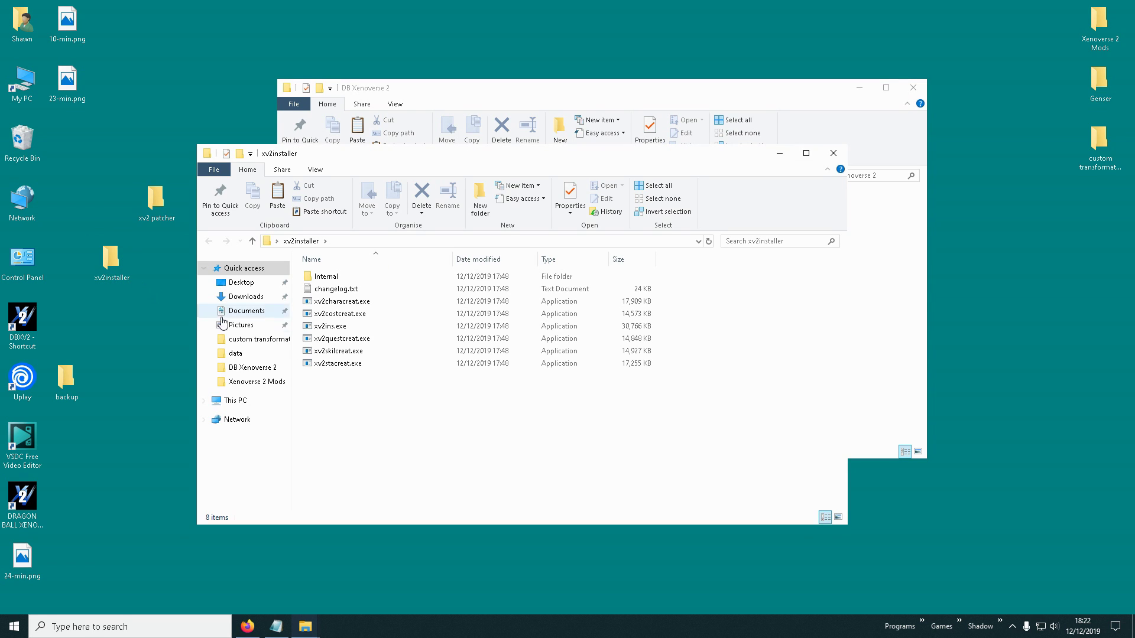
pyautogui.doubleClick(330, 327)
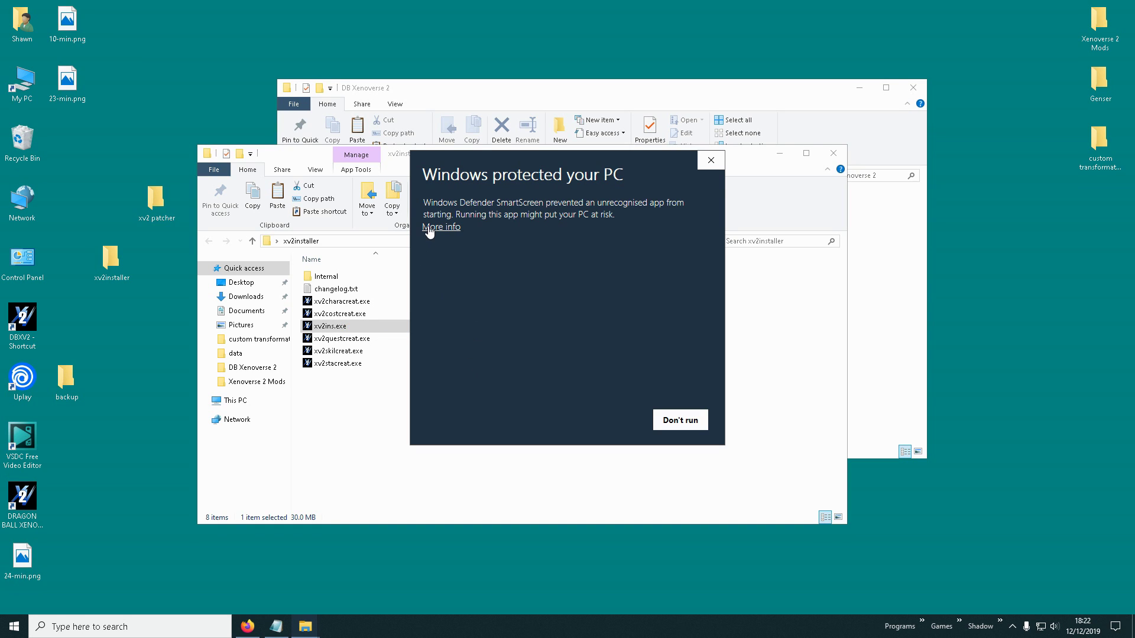
pyautogui.click(440, 227)
pyautogui.click(583, 422)
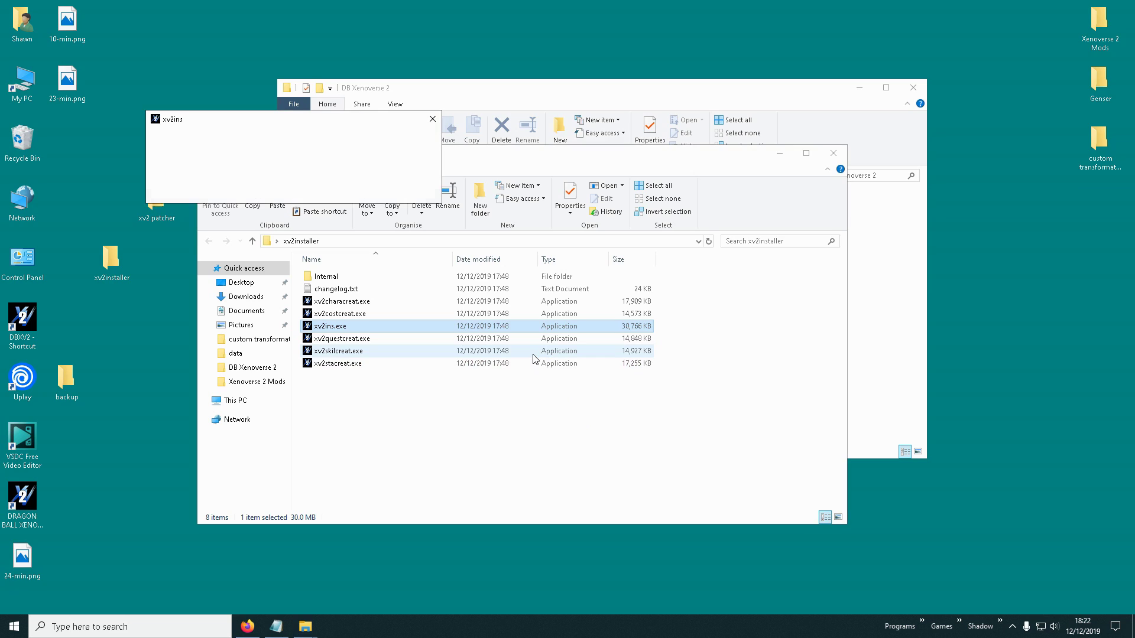
pyautogui.click(366, 189)
pyautogui.click(498, 385)
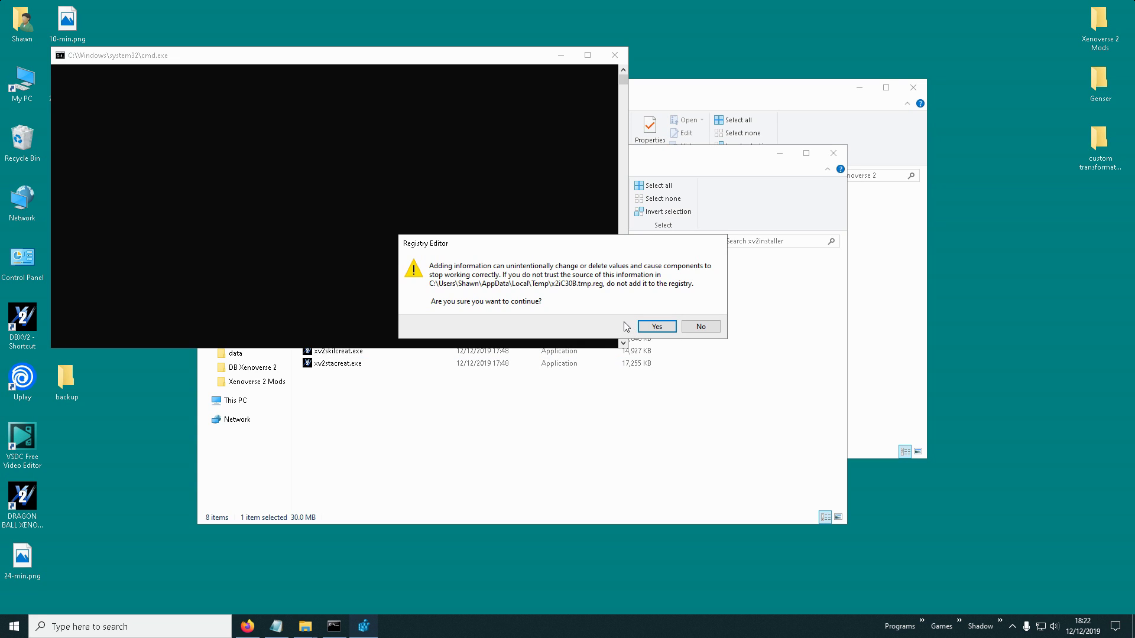
pyautogui.click(656, 327)
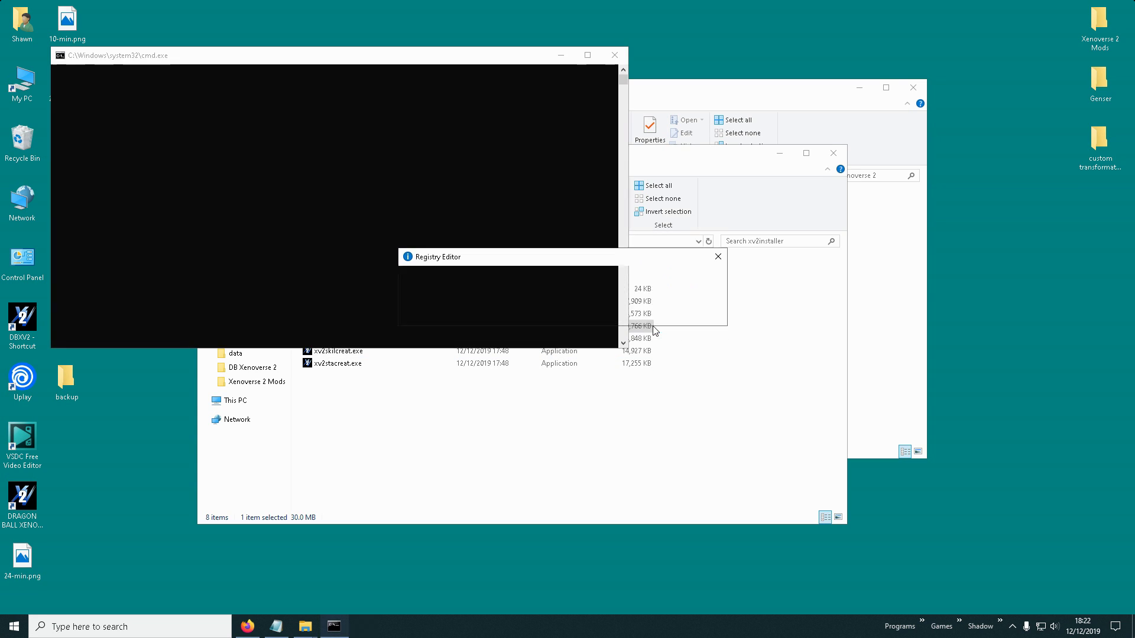
pyautogui.click(714, 319)
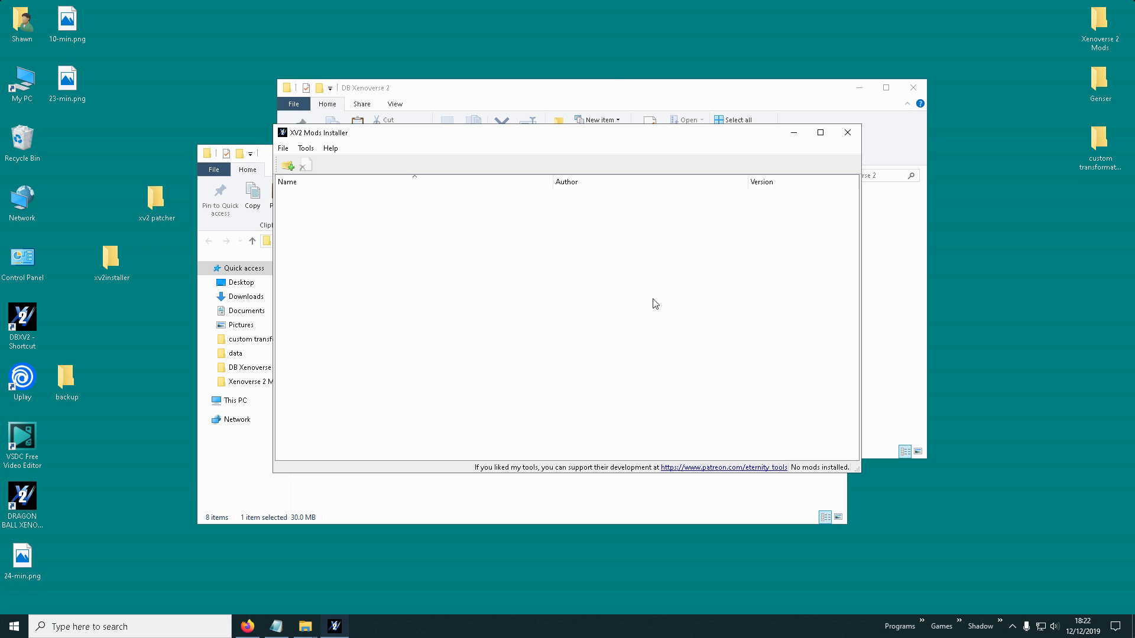
# Step: Install Elina's Villanous Moveset SYM from 5.Super Villanous\6.Saiyan Male.x2m
pyautogui.click(291, 167)
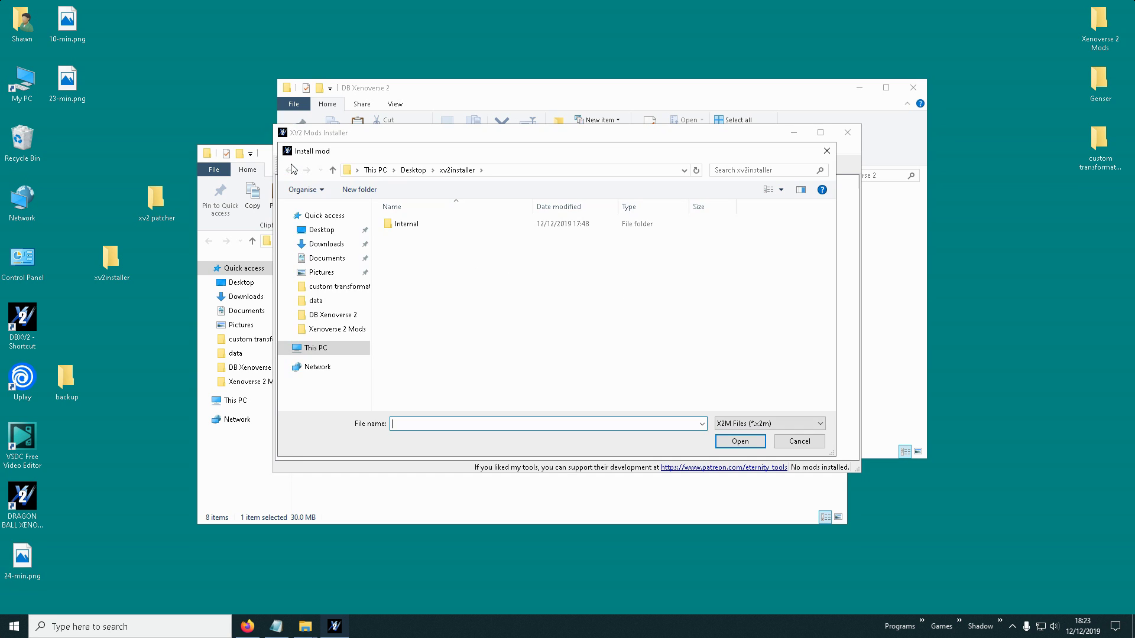
pyautogui.click(326, 232)
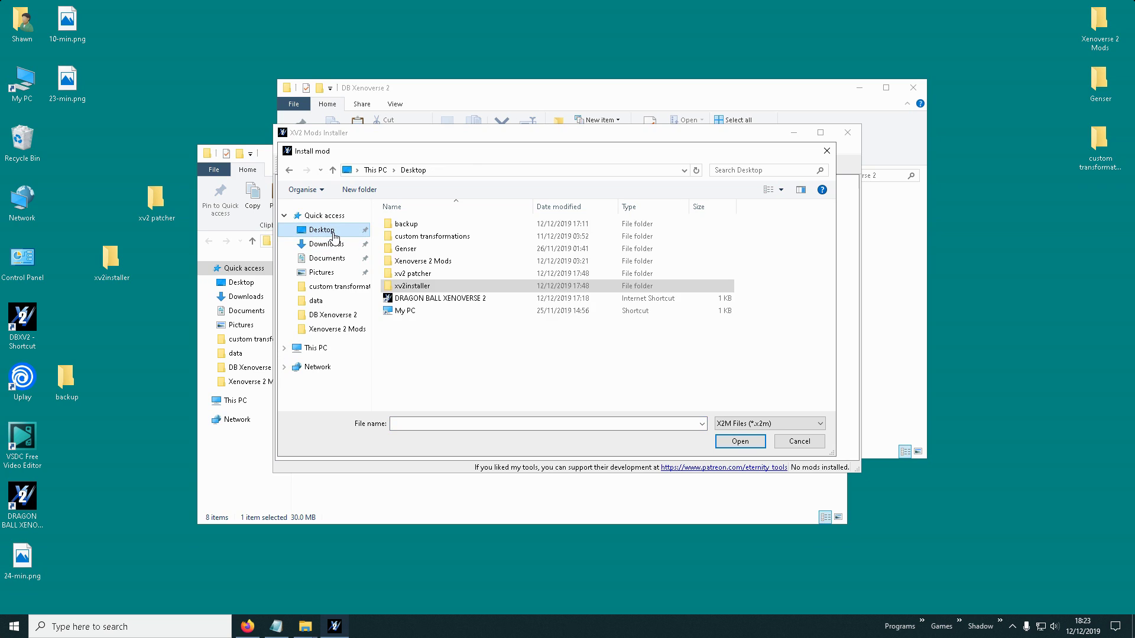
pyautogui.doubleClick(444, 263)
pyautogui.click(434, 266)
pyautogui.doubleClick(433, 266)
pyautogui.doubleClick(421, 225)
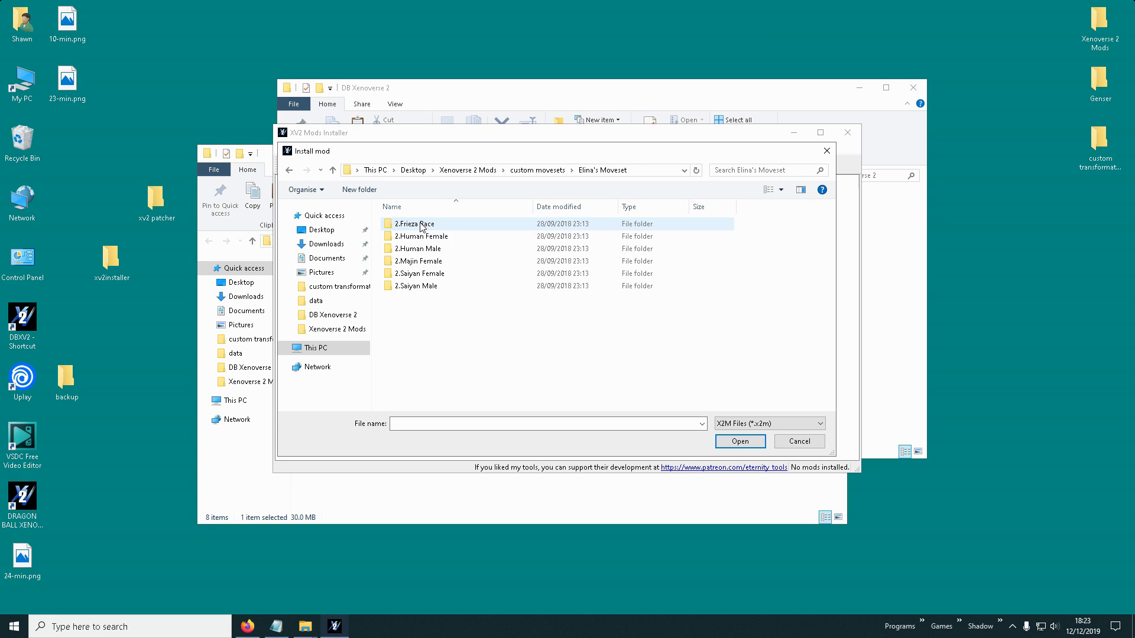
pyautogui.doubleClick(431, 288)
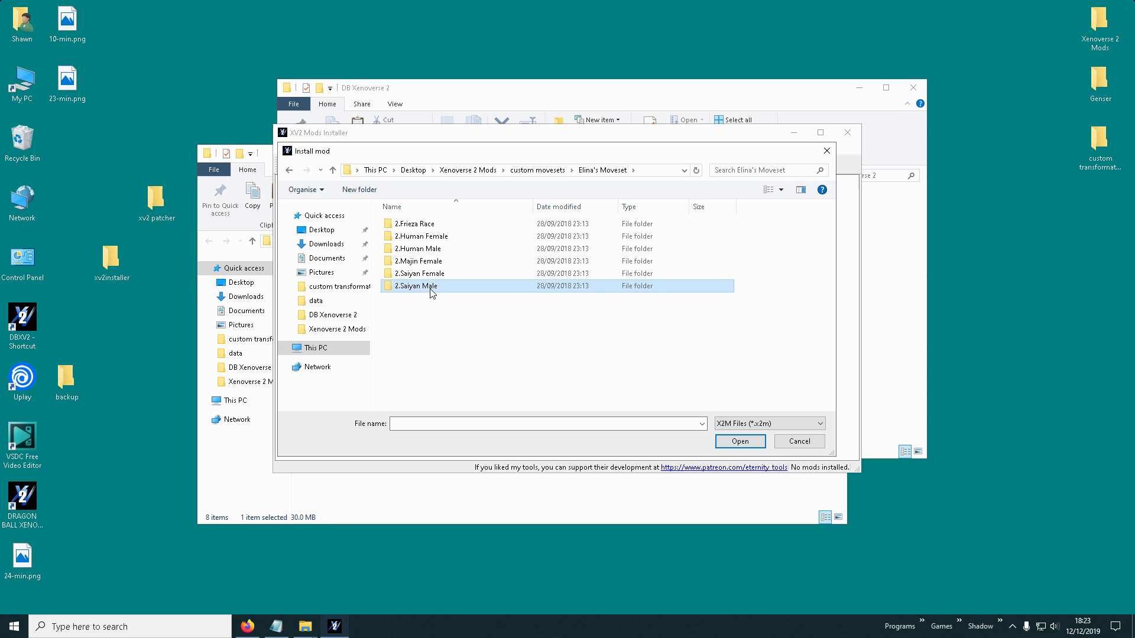
pyautogui.doubleClick(420, 226)
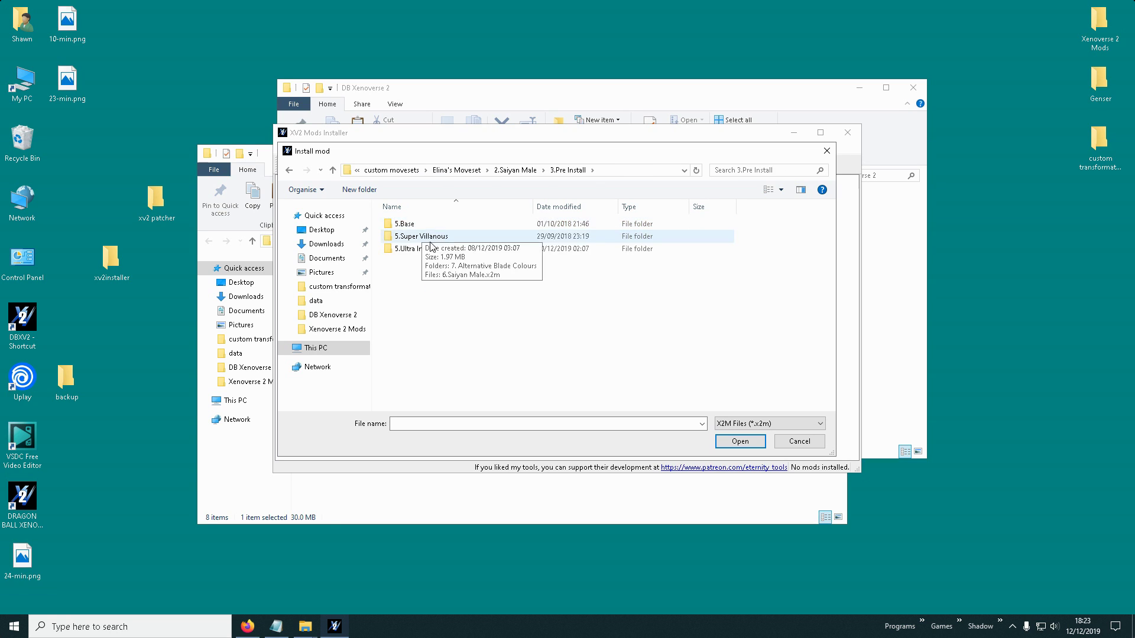
pyautogui.doubleClick(429, 237)
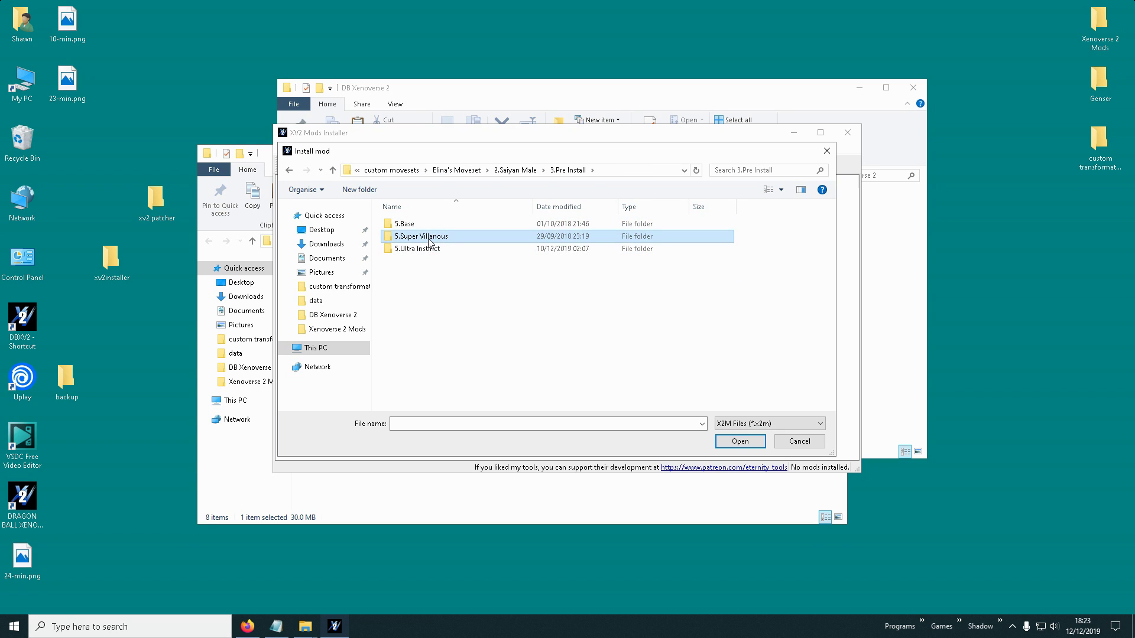
pyautogui.doubleClick(429, 237)
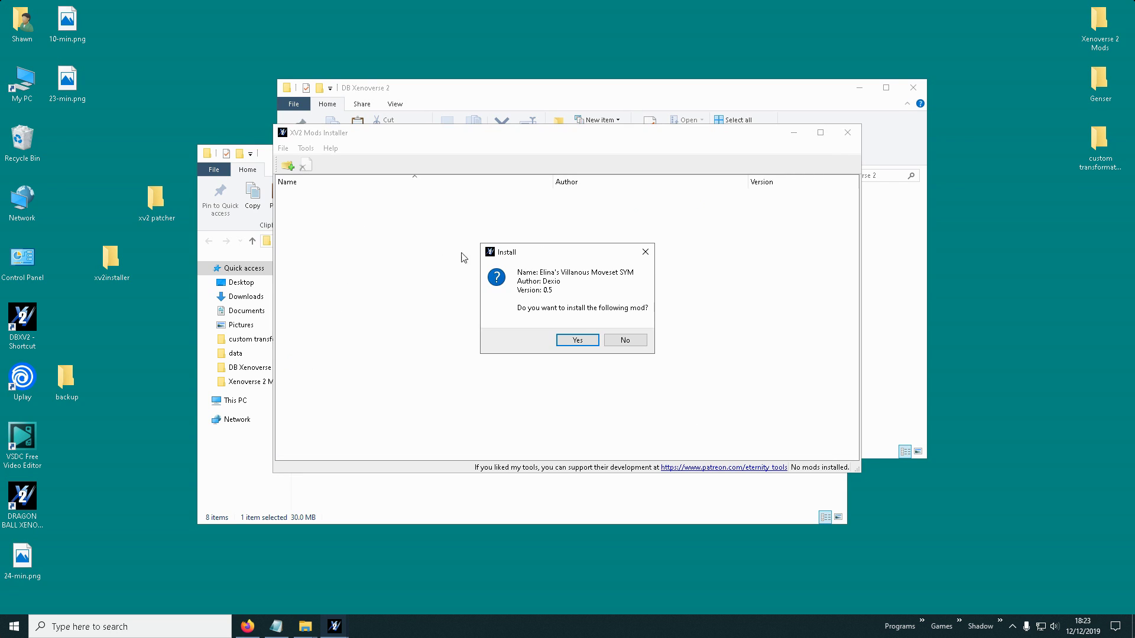
pyautogui.click(576, 340)
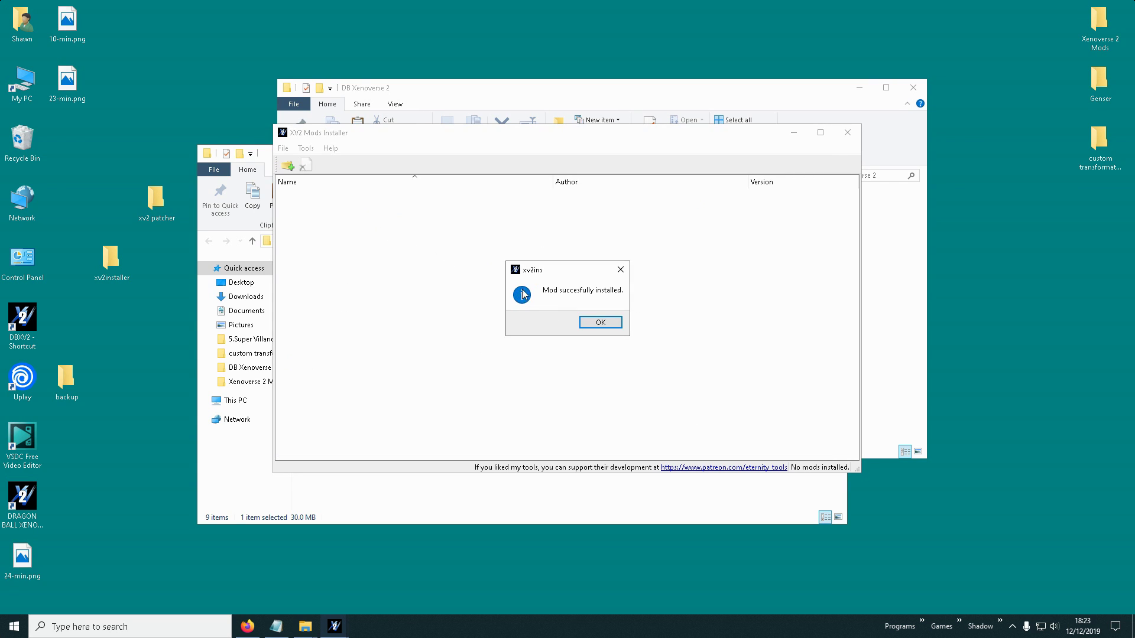
pyautogui.press('Return')
# Step: Install the 6.Green.x2m Alternative Ki Blade Colour mod, then minimise the installer
pyautogui.click(288, 165)
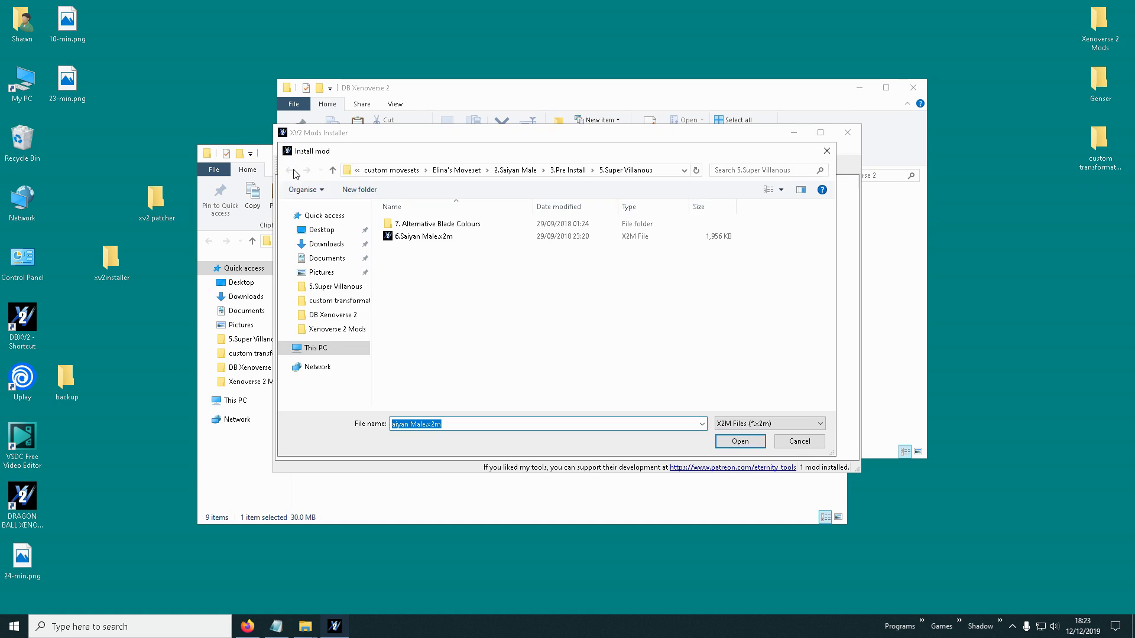
pyautogui.doubleClick(428, 226)
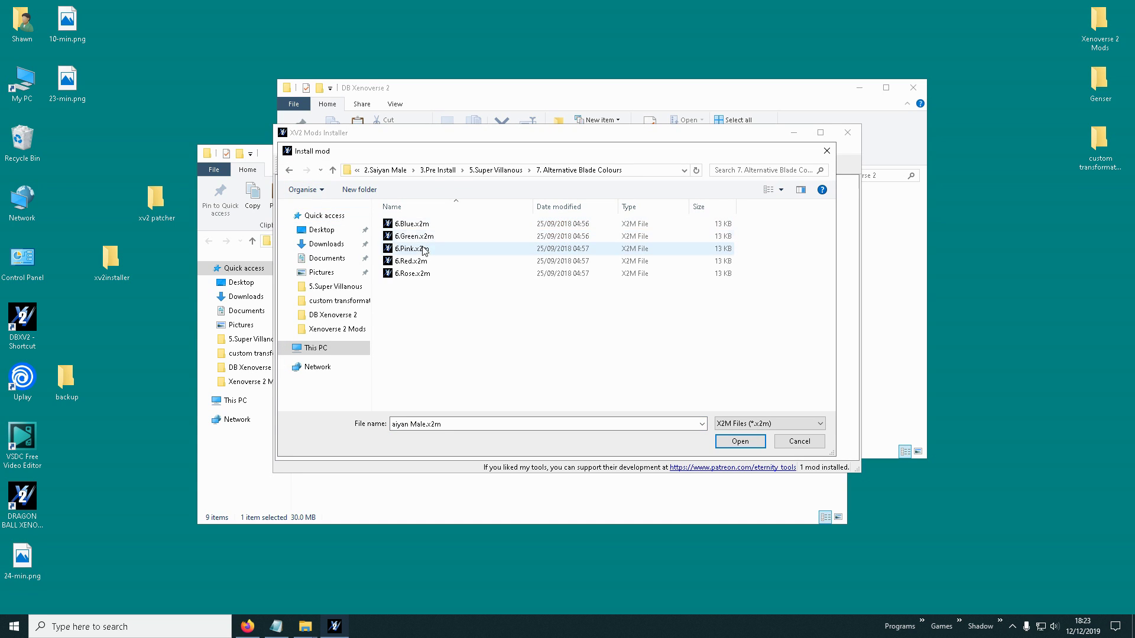
pyautogui.doubleClick(412, 237)
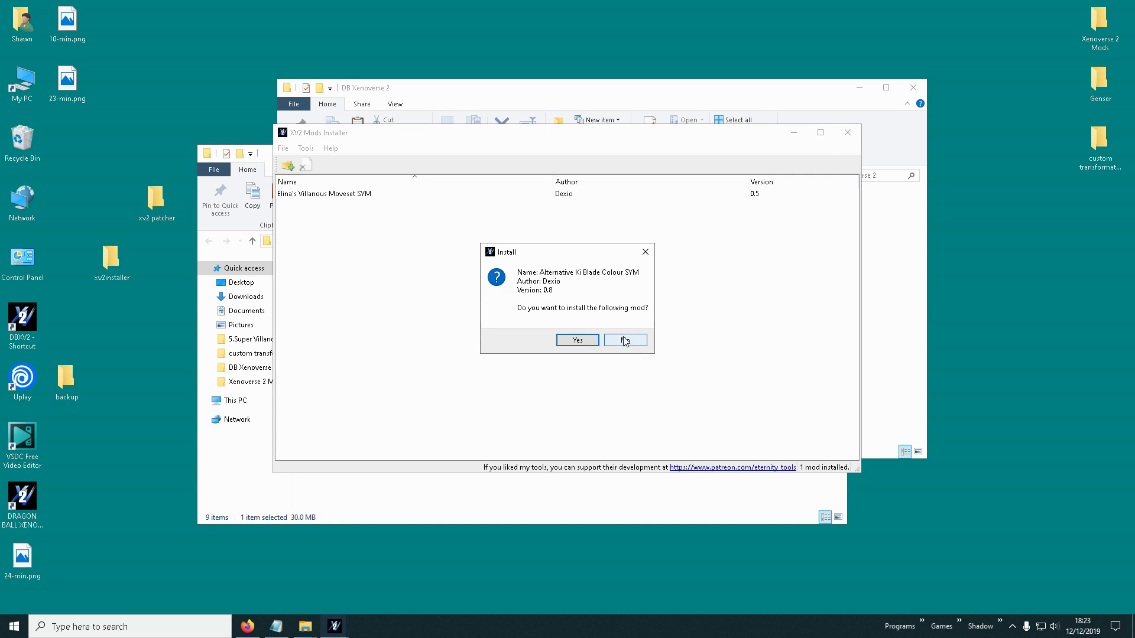
pyautogui.click(591, 339)
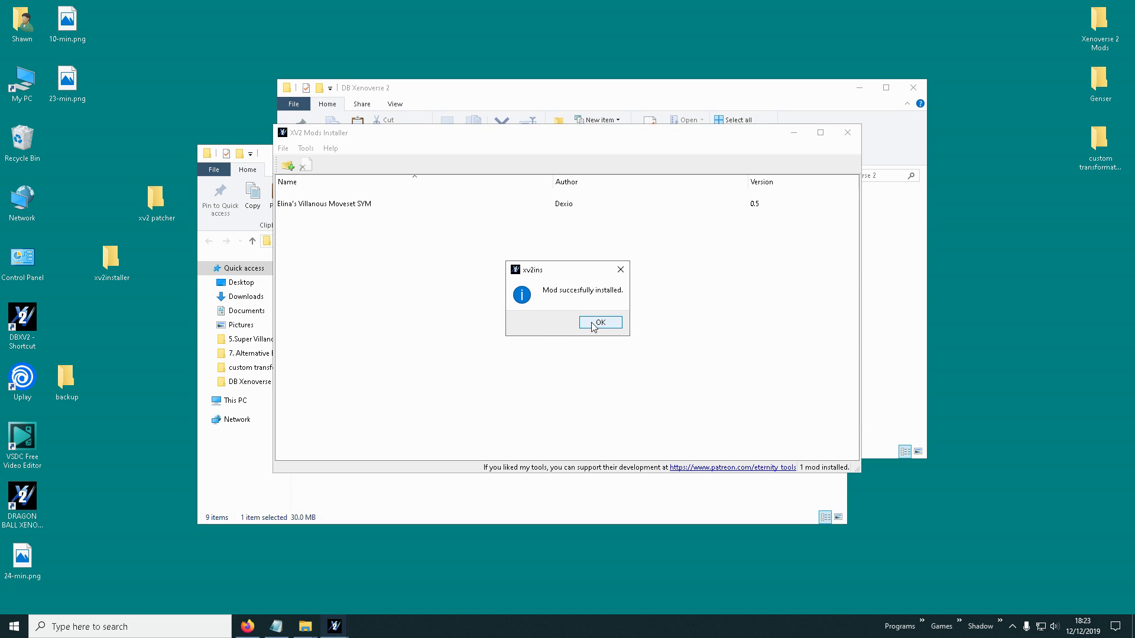
pyautogui.click(597, 322)
pyautogui.click(795, 133)
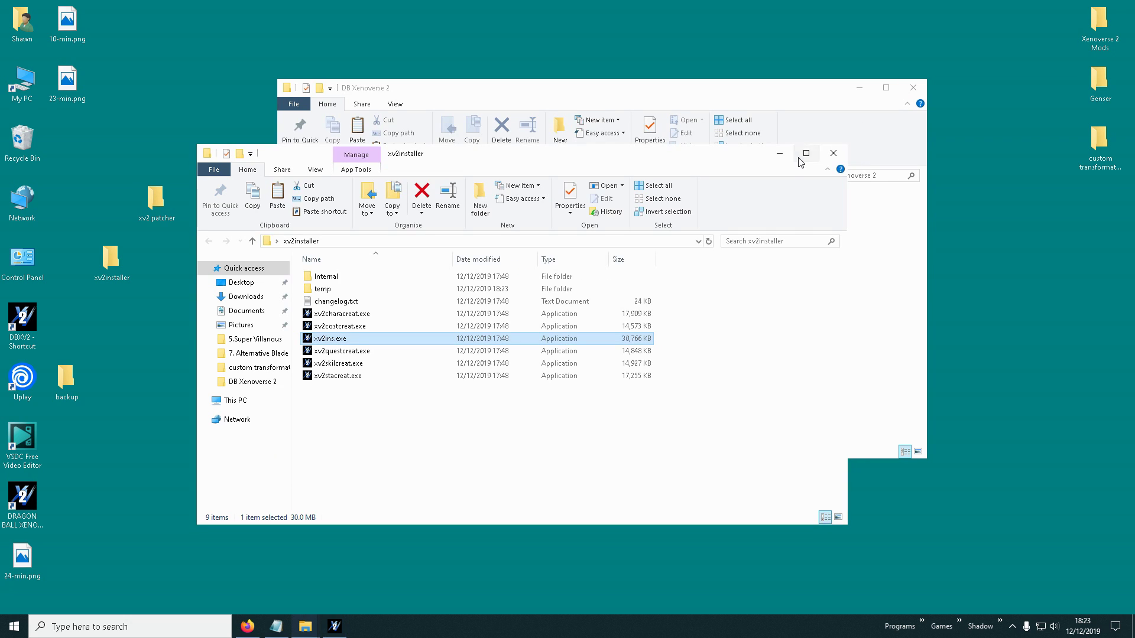
# Step: Close the xv2installer window and launch DBXV2.exe from the DB Xenoverse 2 bin folder
pyautogui.click(959, 621)
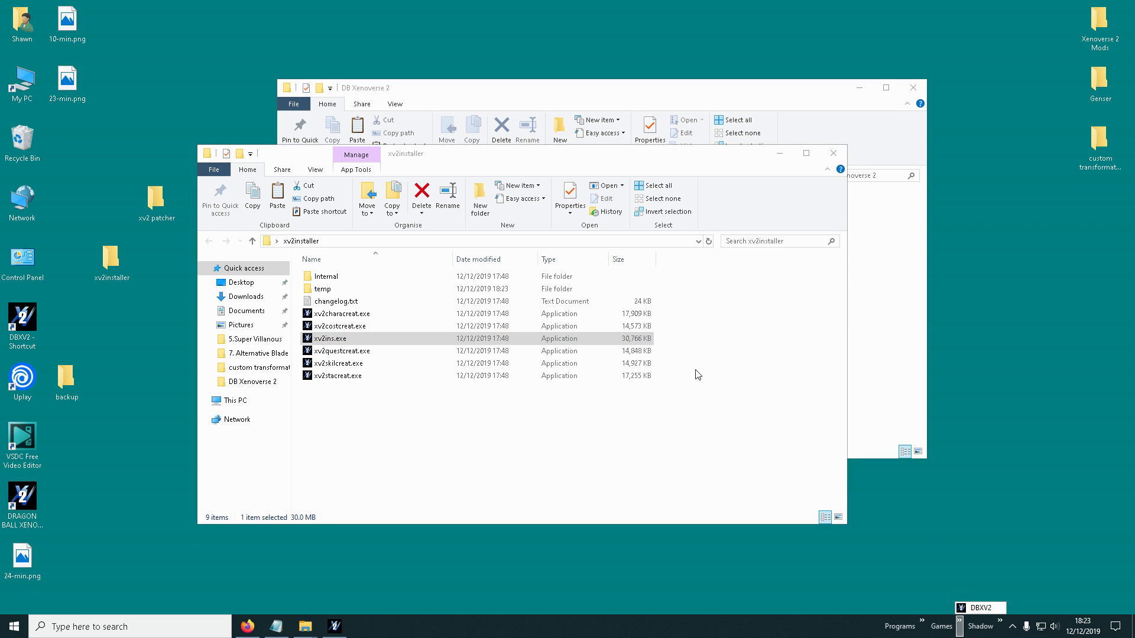
pyautogui.click(833, 153)
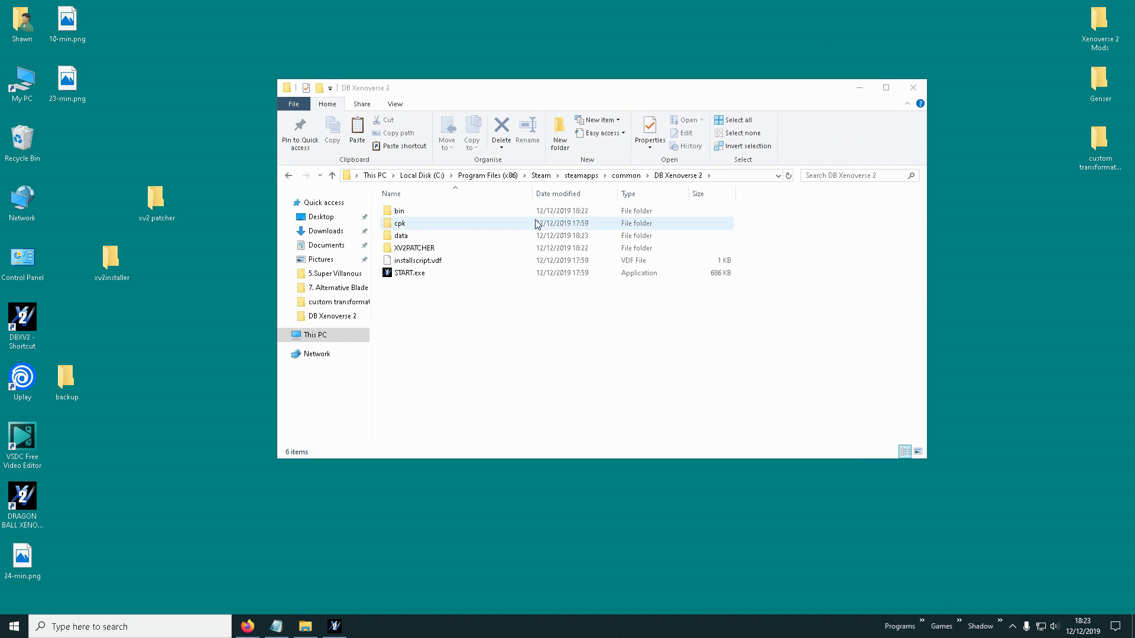
pyautogui.doubleClick(440, 211)
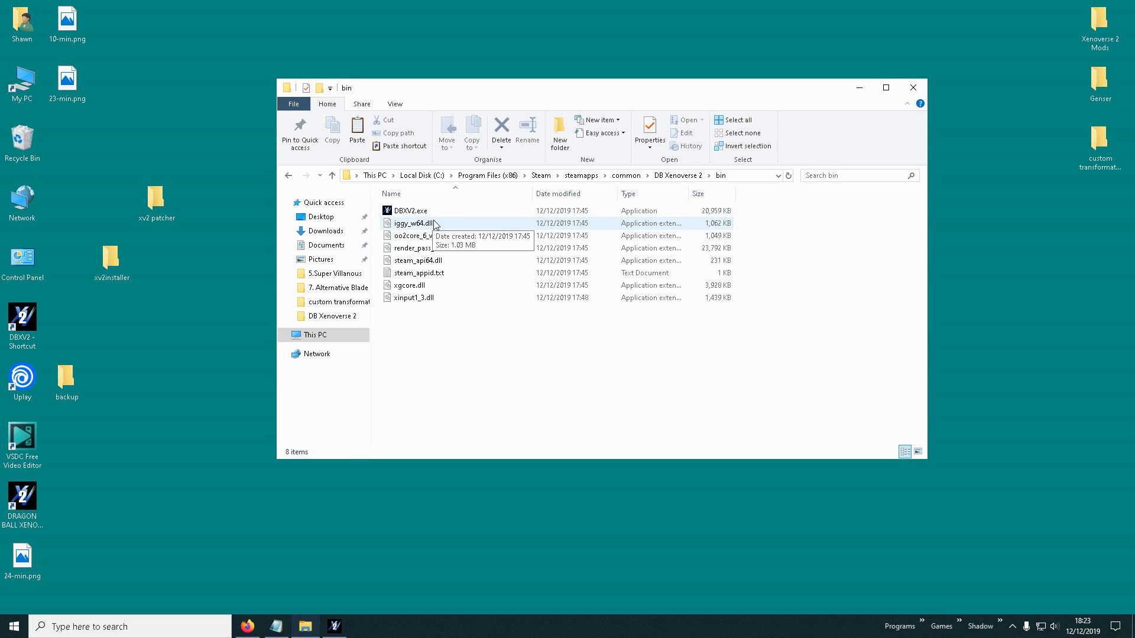
pyautogui.press('Down')
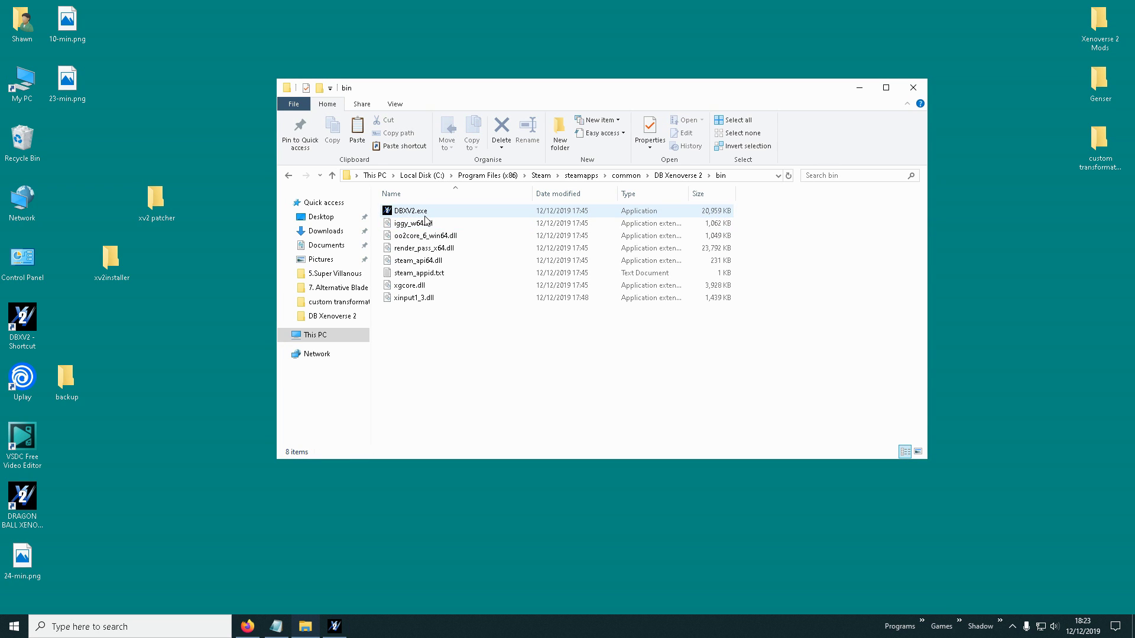
pyautogui.click(422, 215)
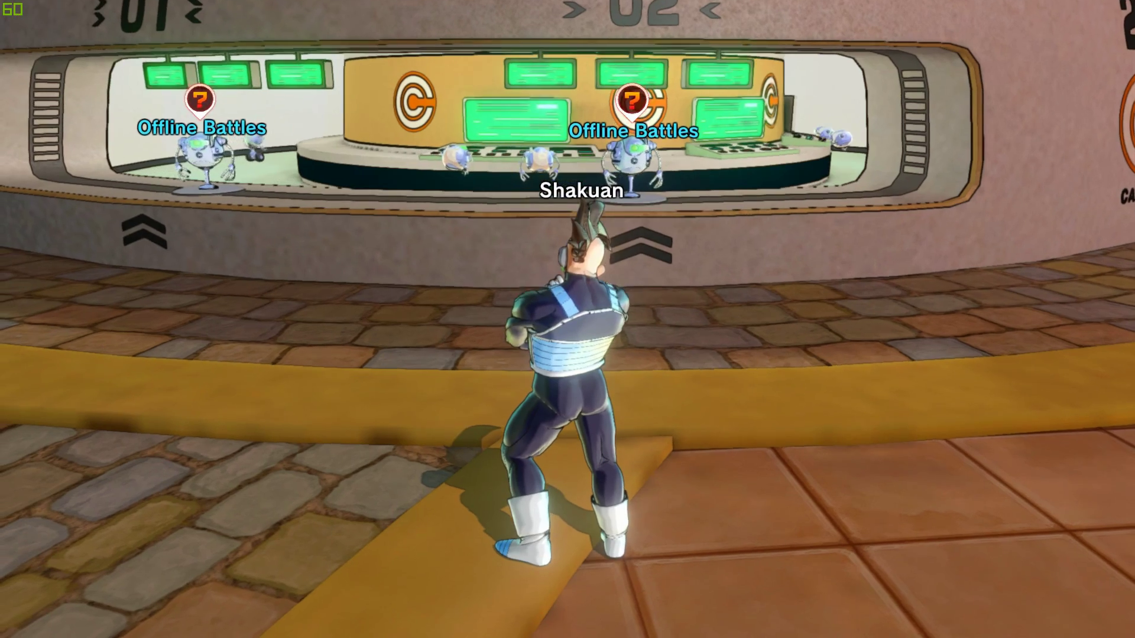
# Step: Talk to the Offline Battles robot, skip its tutorial, and enter Free Battle with Shakuan
pyautogui.press('w')
pyautogui.press('q')
pyautogui.press('Return')
pyautogui.press('Return')
pyautogui.press('Return')
pyautogui.press('Return')
pyautogui.press('Return')
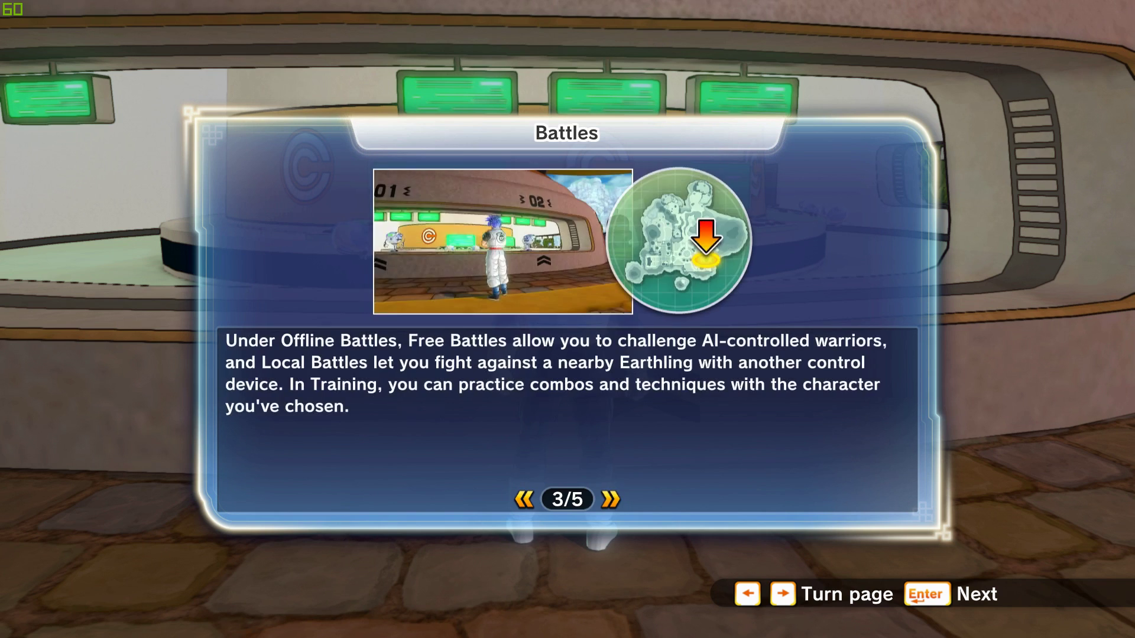
pyautogui.press('Return')
pyautogui.press('Return')
pyautogui.press('Return')
pyautogui.press('Down')
pyautogui.press('Escape')
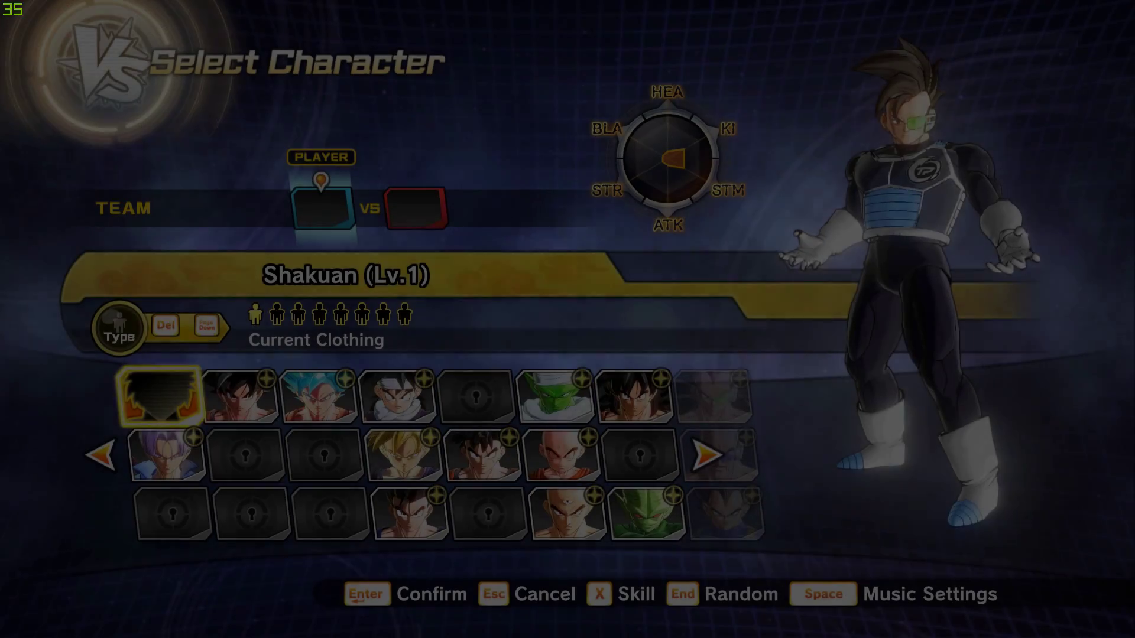
# Step: Pick Trunks (Future) as the opponent and land a long combo using the new moveset
pyautogui.press('Down')
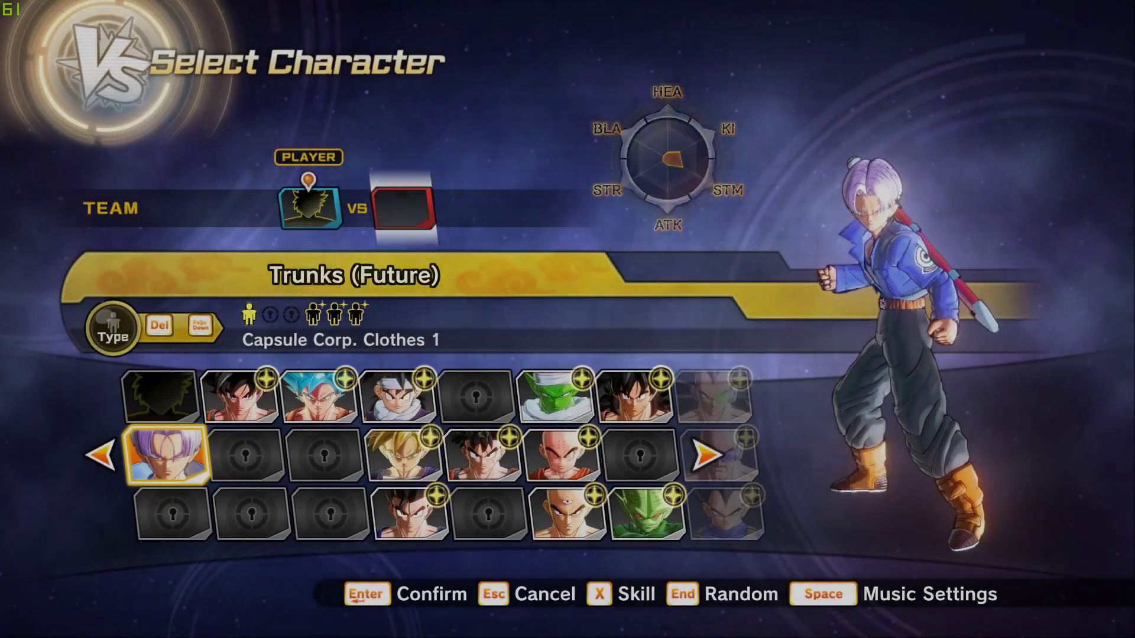
pyautogui.press('Return')
pyautogui.press('Return')
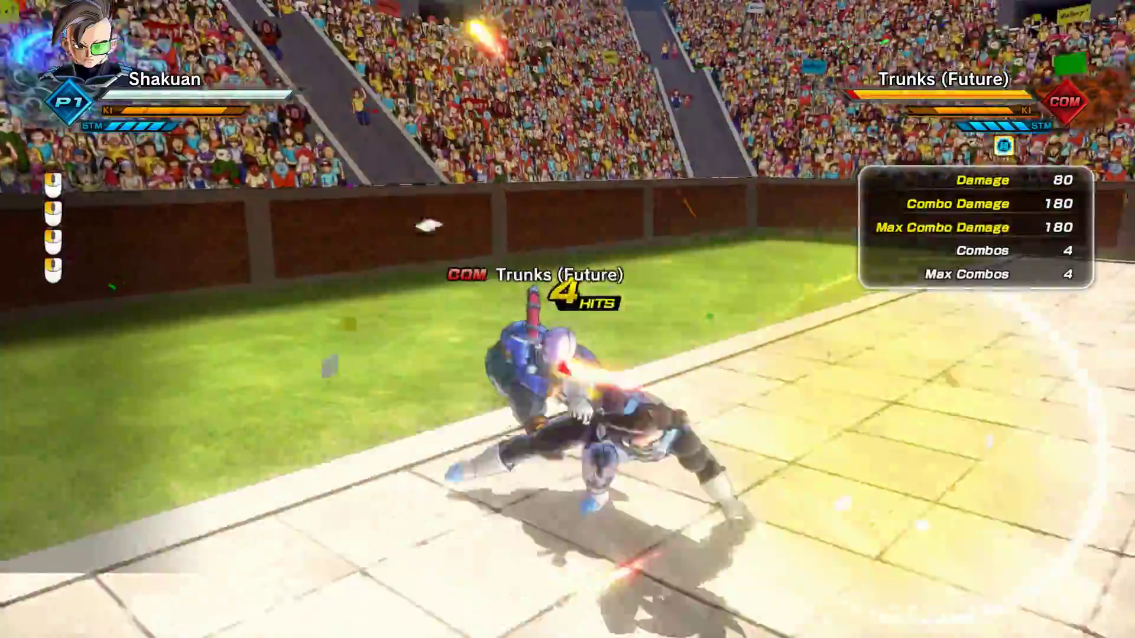
pyautogui.click(567, 319)
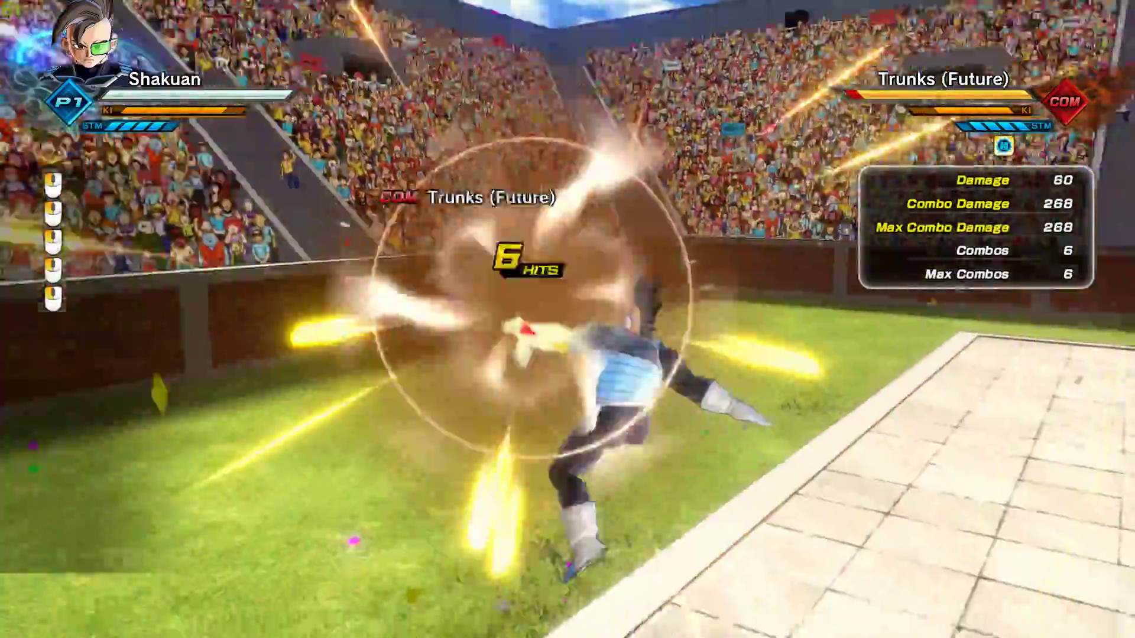
pyautogui.click(568, 319)
pyautogui.click(567, 319)
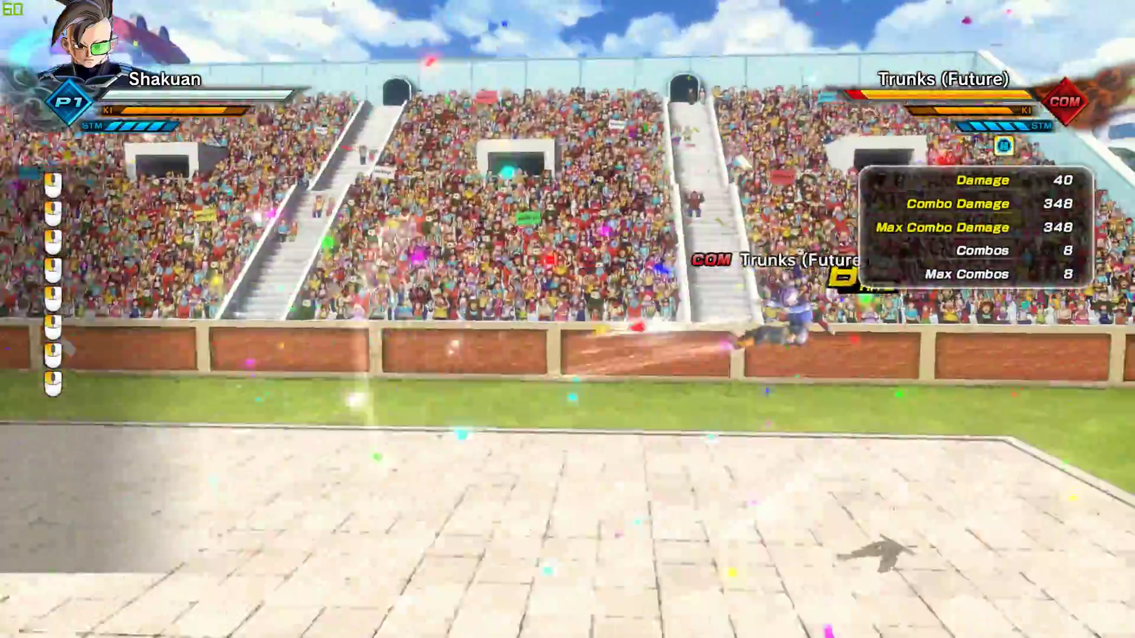
pyautogui.click(567, 319)
pyautogui.click(567, 319)
pyautogui.click(567, 319)
pyautogui.click(567, 319)
pyautogui.click(567, 319)
pyautogui.click(568, 319)
# Step: Reposition for a second combo on Trunks, then switch out of the game with Alt+Tab
pyautogui.press('space')
pyautogui.click(567, 319)
pyautogui.click(567, 319)
pyautogui.click(567, 319)
pyautogui.click(567, 319)
pyautogui.click(567, 319)
pyautogui.click(568, 319)
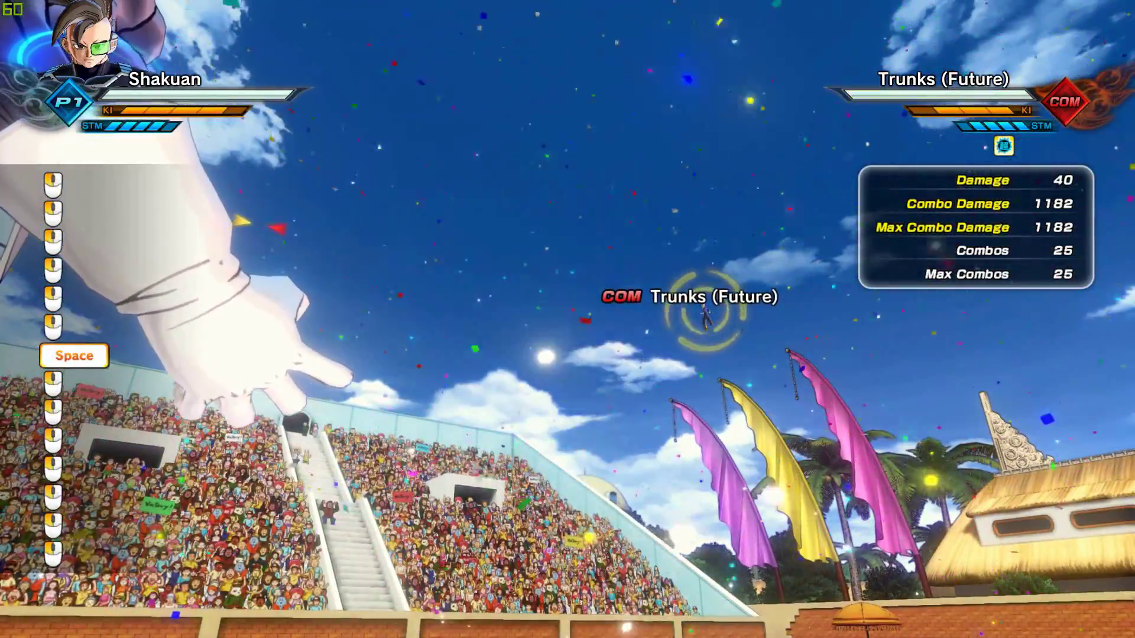
pyautogui.hotkey('alt', 'Tab')
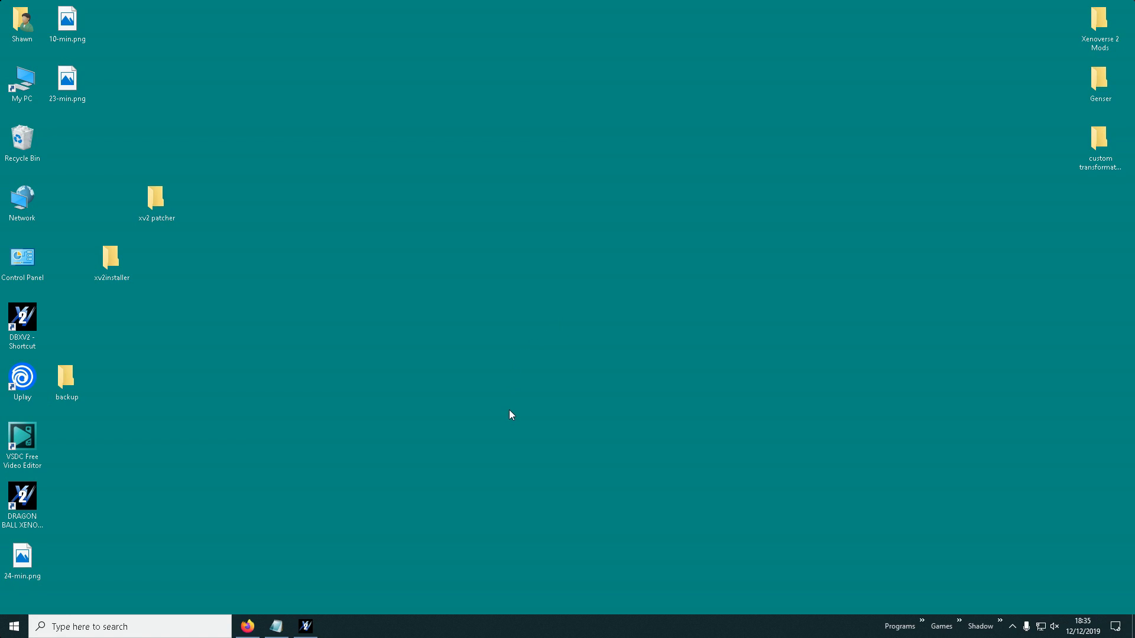